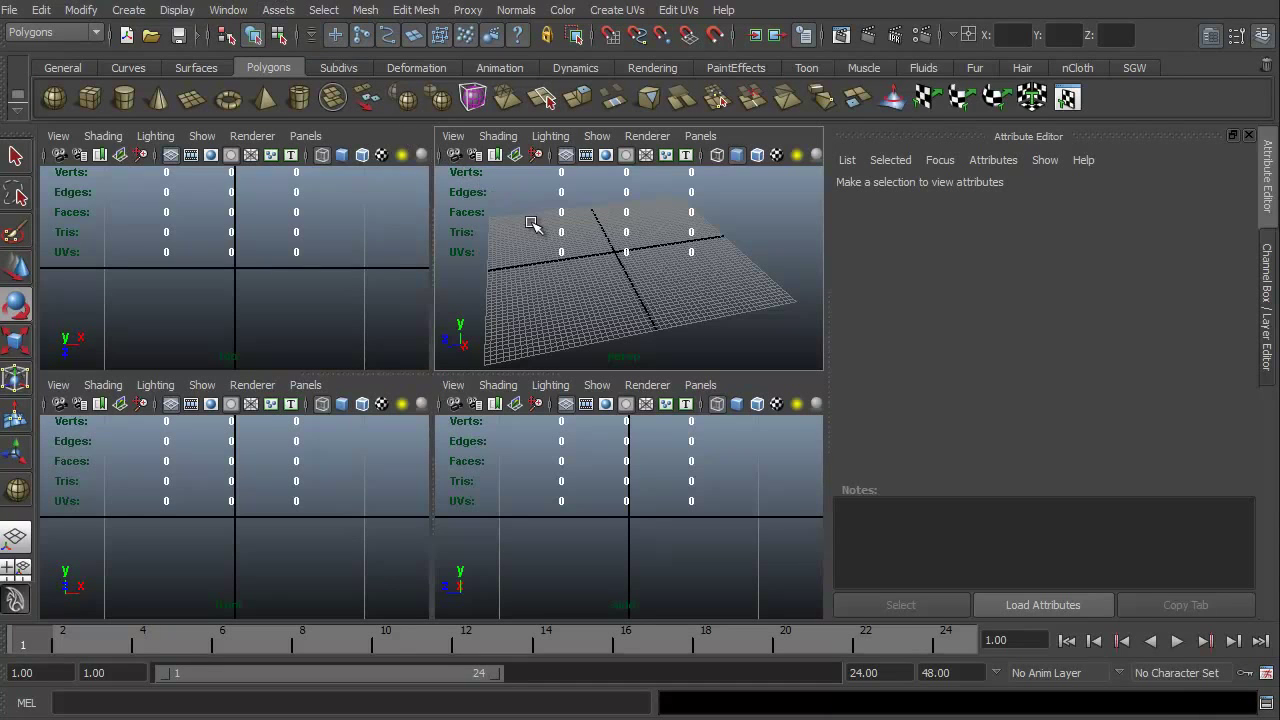
# Switch between the four-view layout and single full-size views, finishing in the perspective view with a slightly orbited camera
pyautogui.press('space')
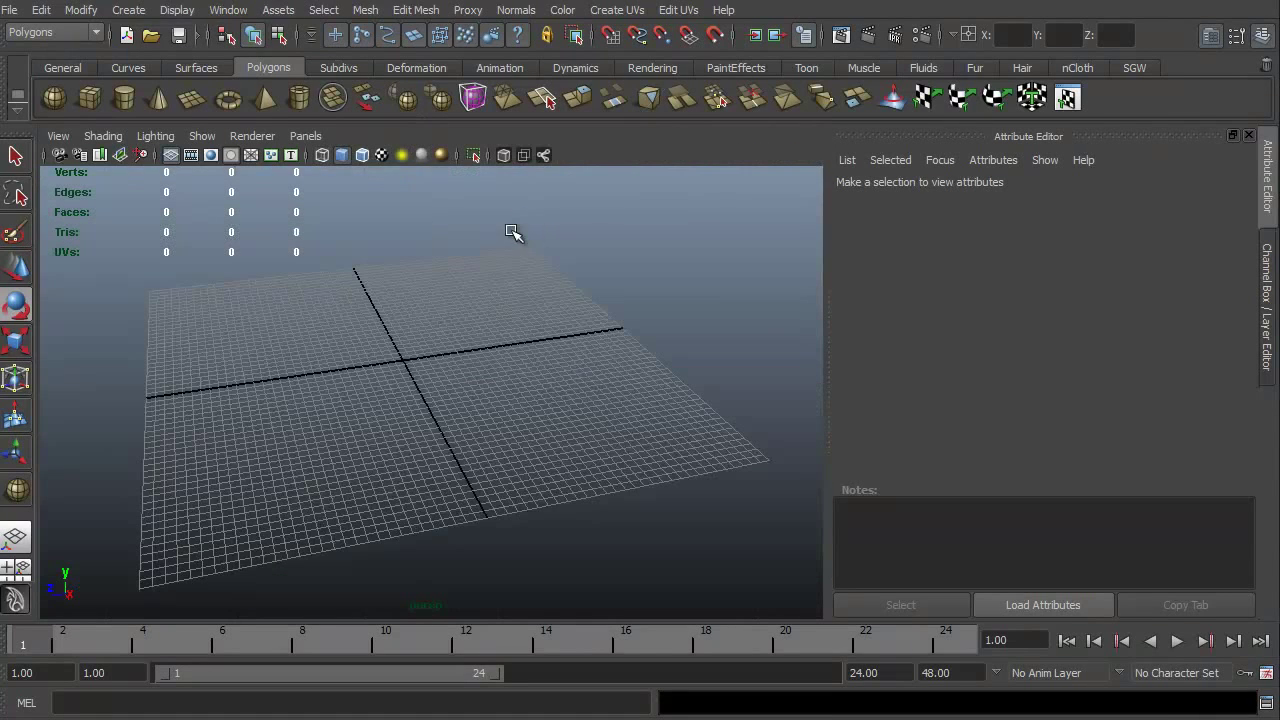
pyautogui.press('space')
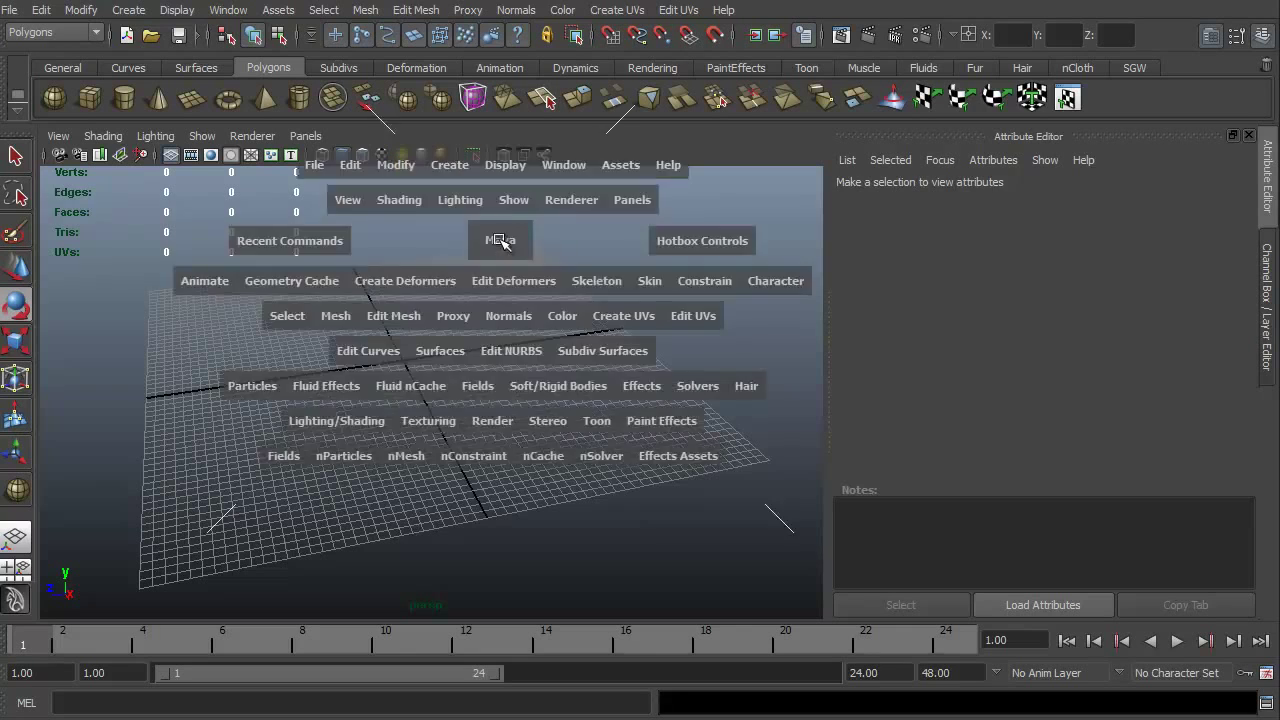
pyautogui.press('space')
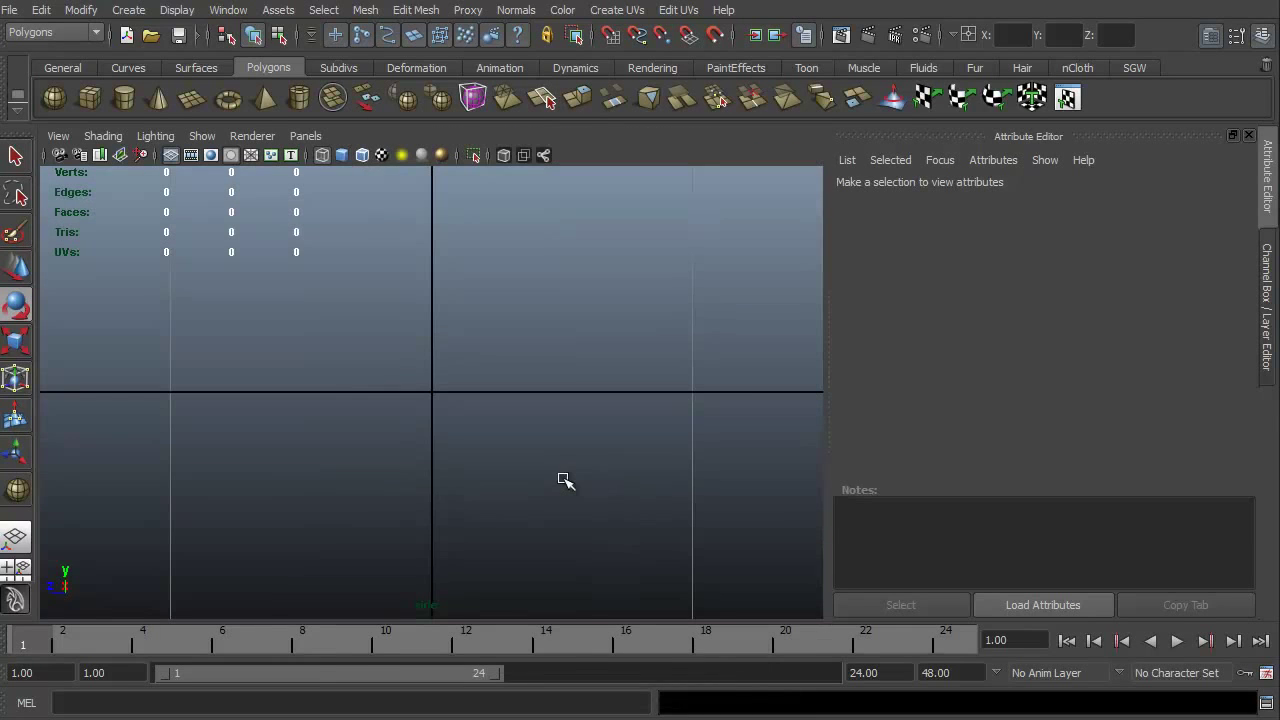
pyautogui.press('space')
pyautogui.press('space')
pyautogui.press('space')
pyautogui.press('space')
pyautogui.press('space')
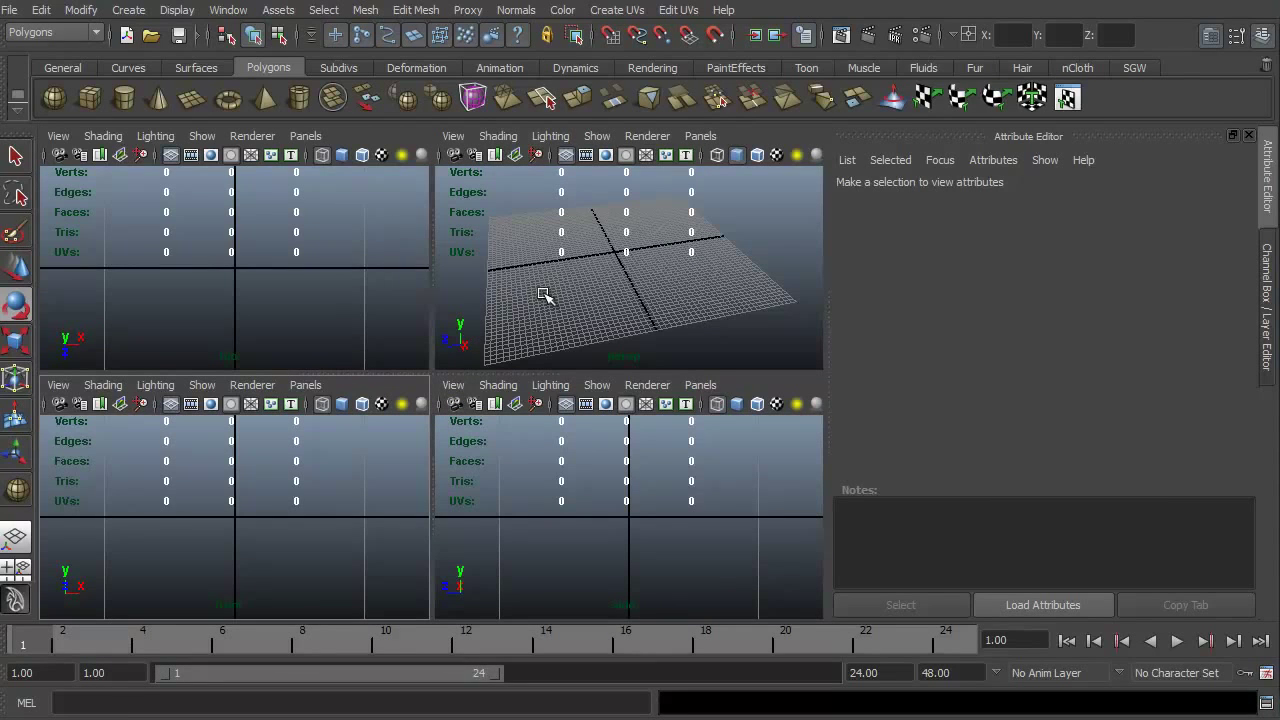
pyautogui.press('space')
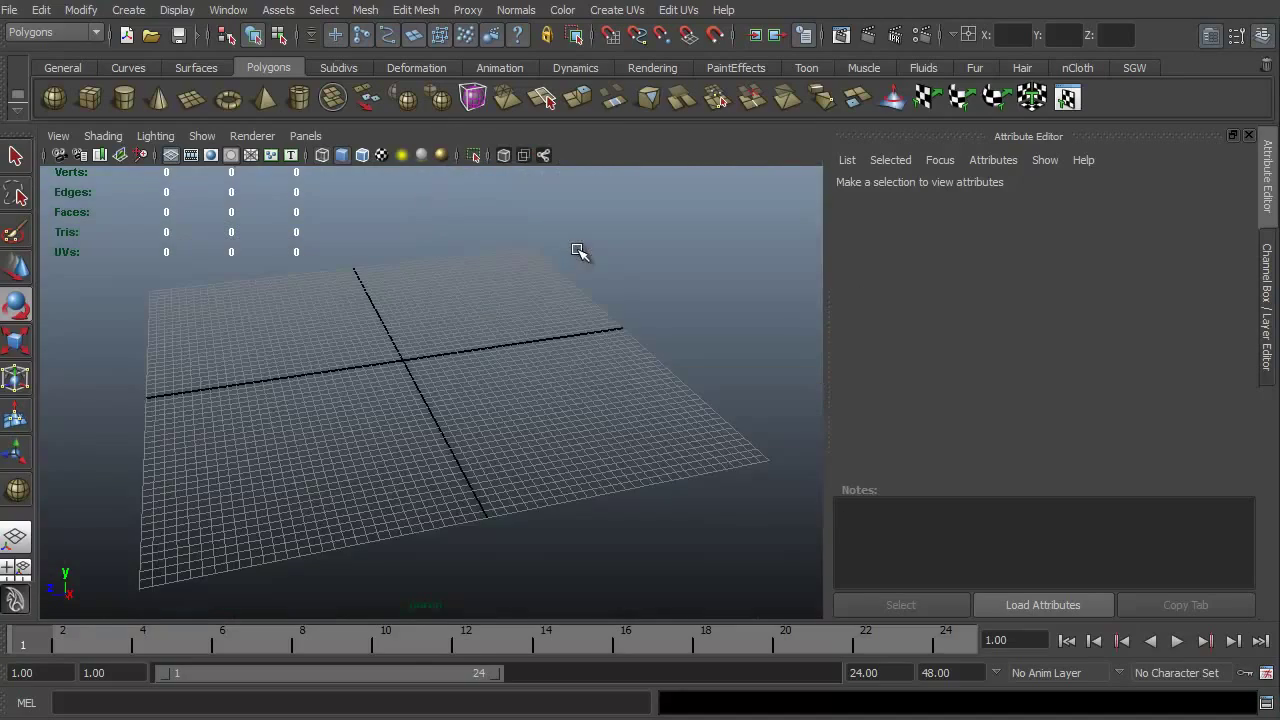
pyautogui.moveTo(405, 517)
pyautogui.keyDown('alt'); pyautogui.mouseDown()
pyautogui.moveTo(366, 508)
pyautogui.moveTo(387, 490)
pyautogui.moveTo(406, 504)
pyautogui.mouseUp(); pyautogui.keyUp('alt')
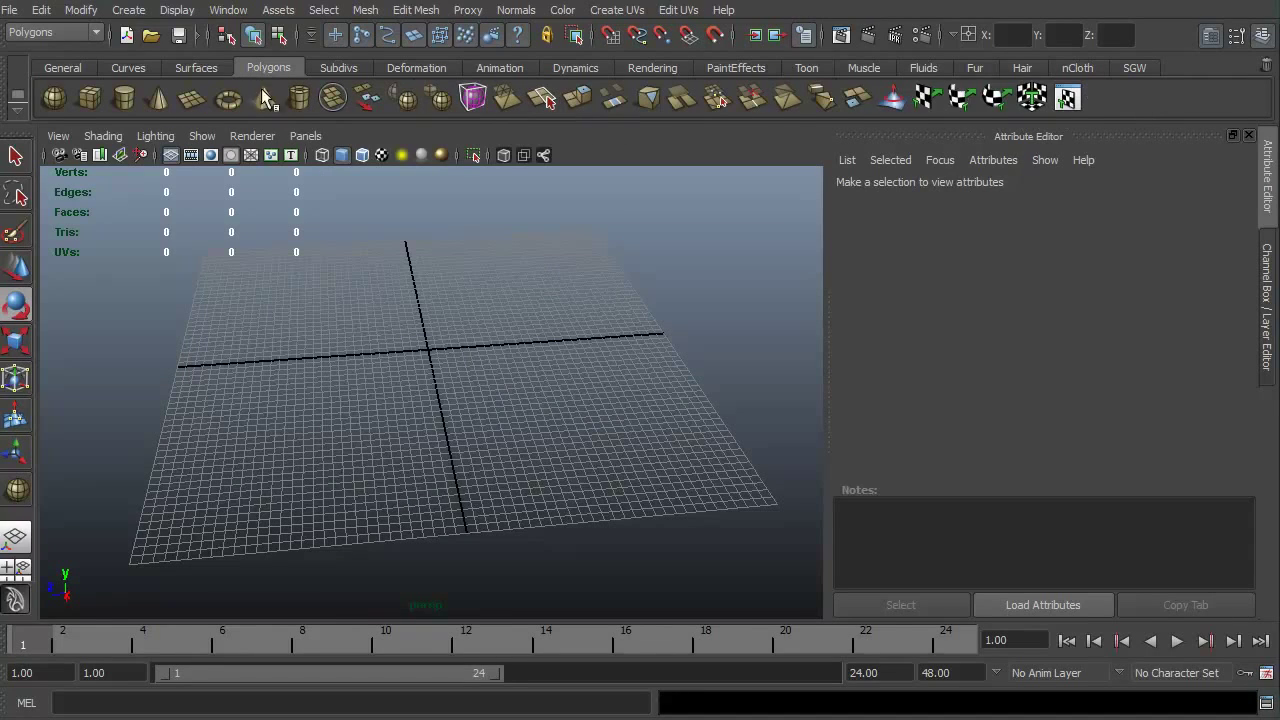
# Look through the curve, surface, polygon and subdivision tool sets, finishing on the polygon tools
pyautogui.click(72, 62)
pyautogui.click(128, 67)
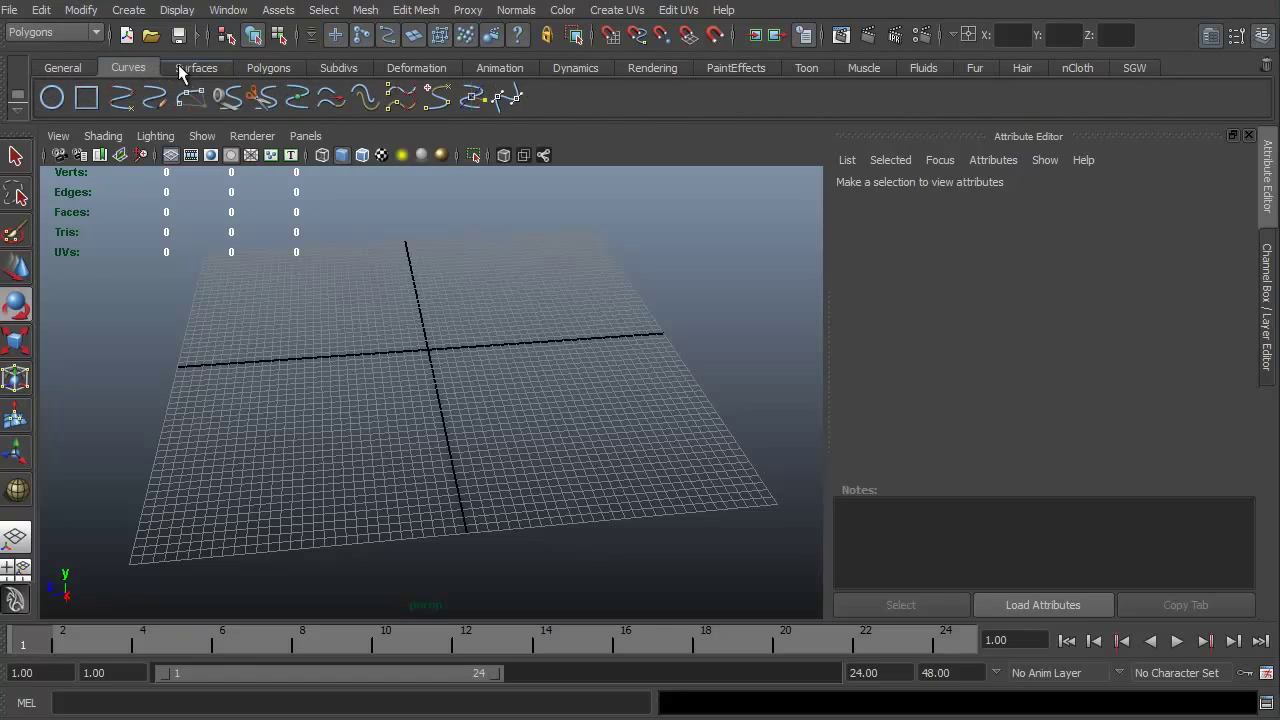
pyautogui.click(193, 69)
pyautogui.click(262, 68)
pyautogui.click(335, 66)
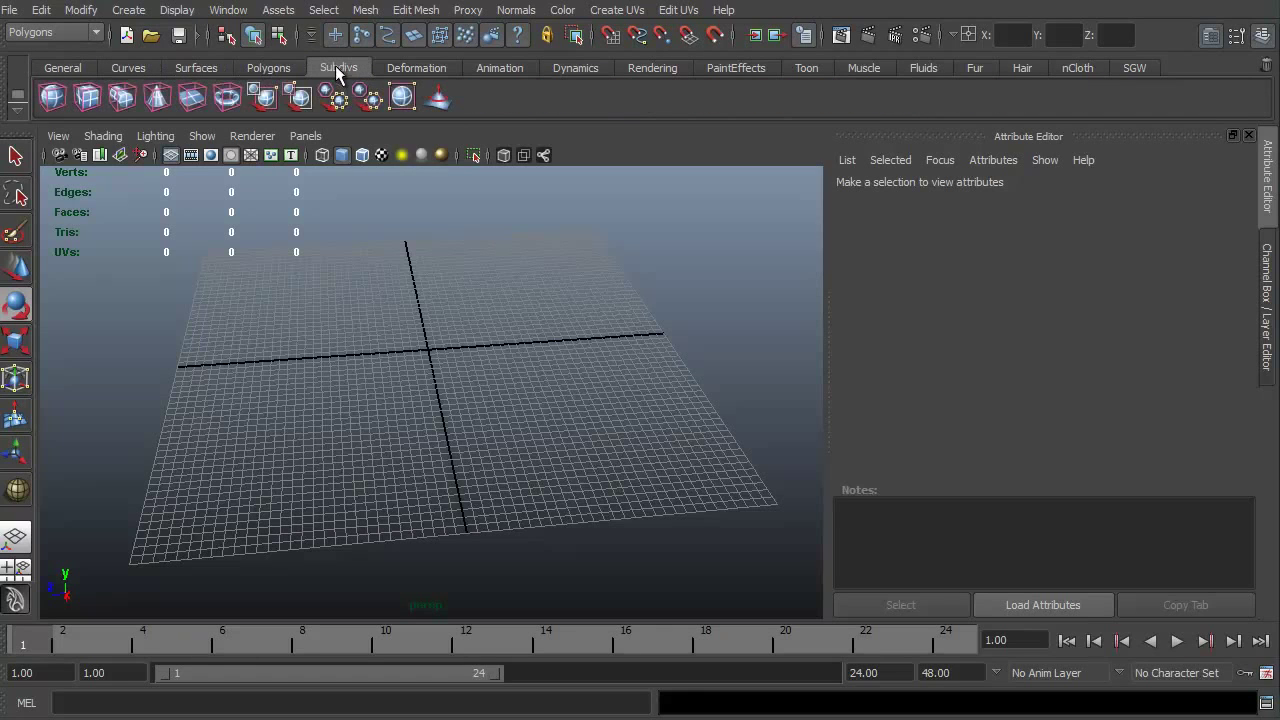
pyautogui.click(197, 68)
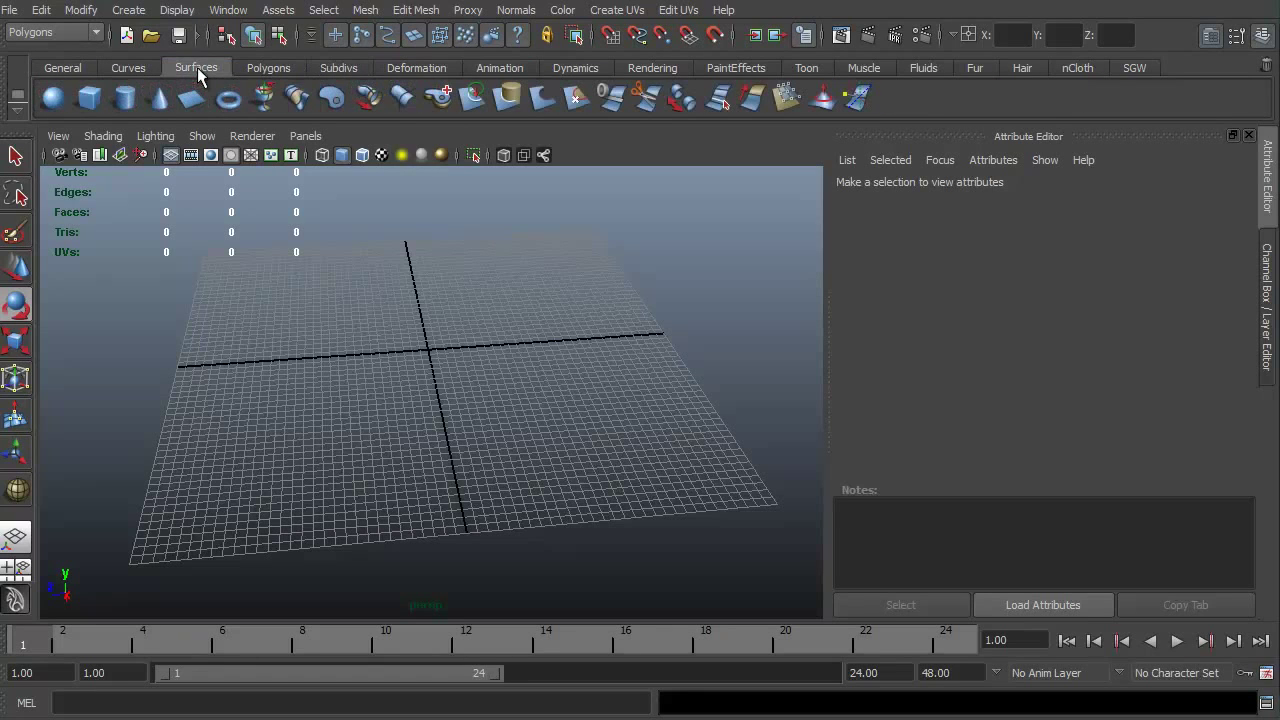
pyautogui.click(130, 68)
pyautogui.click(270, 68)
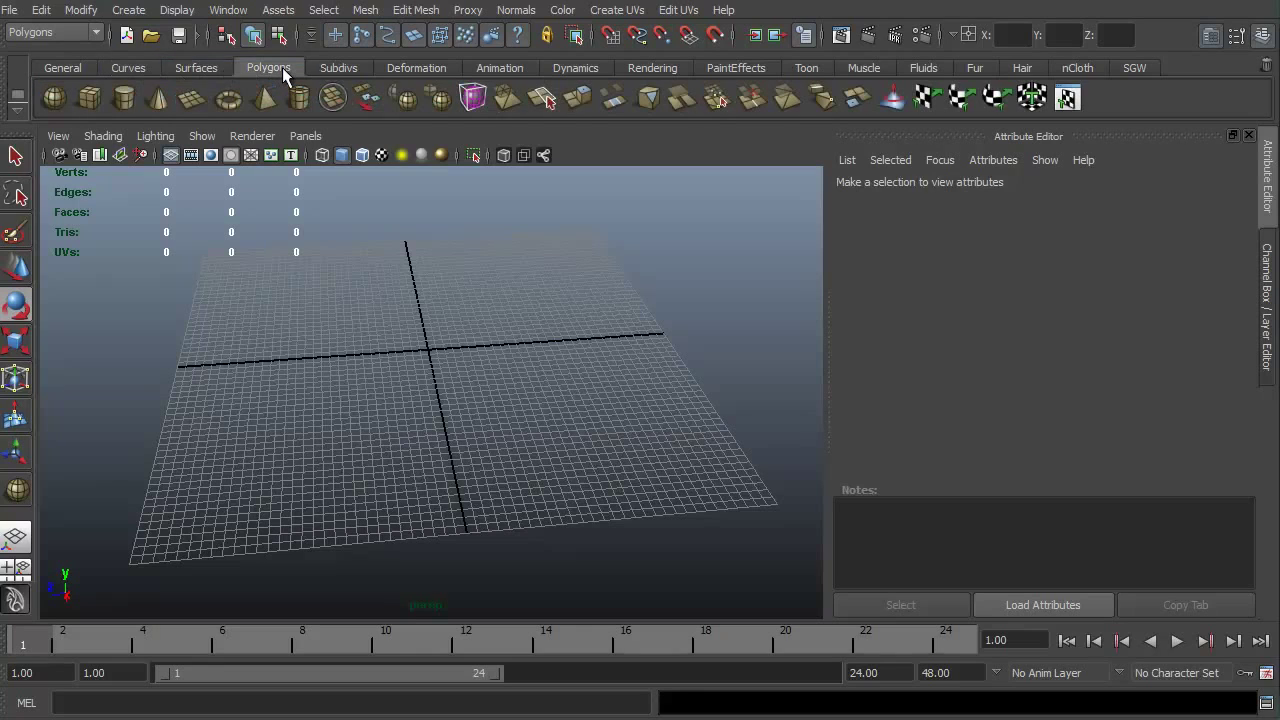
# Create a polygon sphere of radius 150 at the centre of the grid, with snapping to grids turned on
pyautogui.click(50, 99)
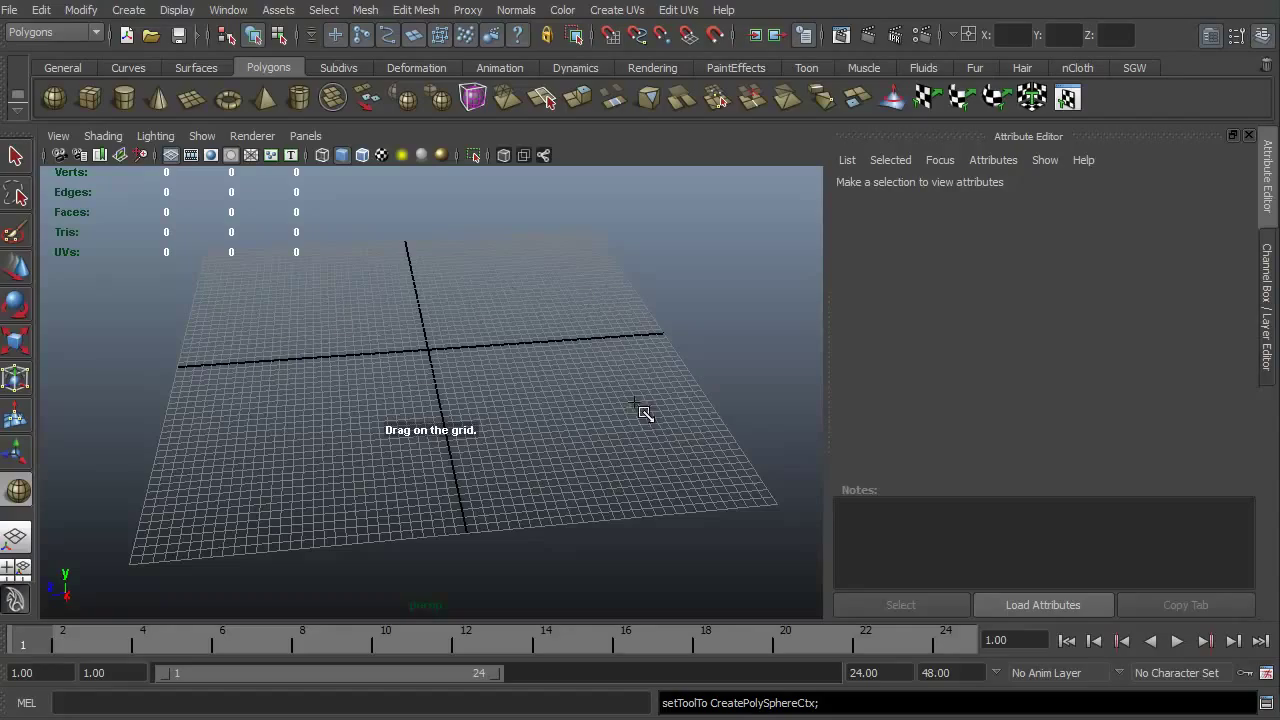
pyautogui.keyDown('alt'); pyautogui.moveTo(394, 403); pyautogui.dragTo(446, 423); pyautogui.keyUp('alt')
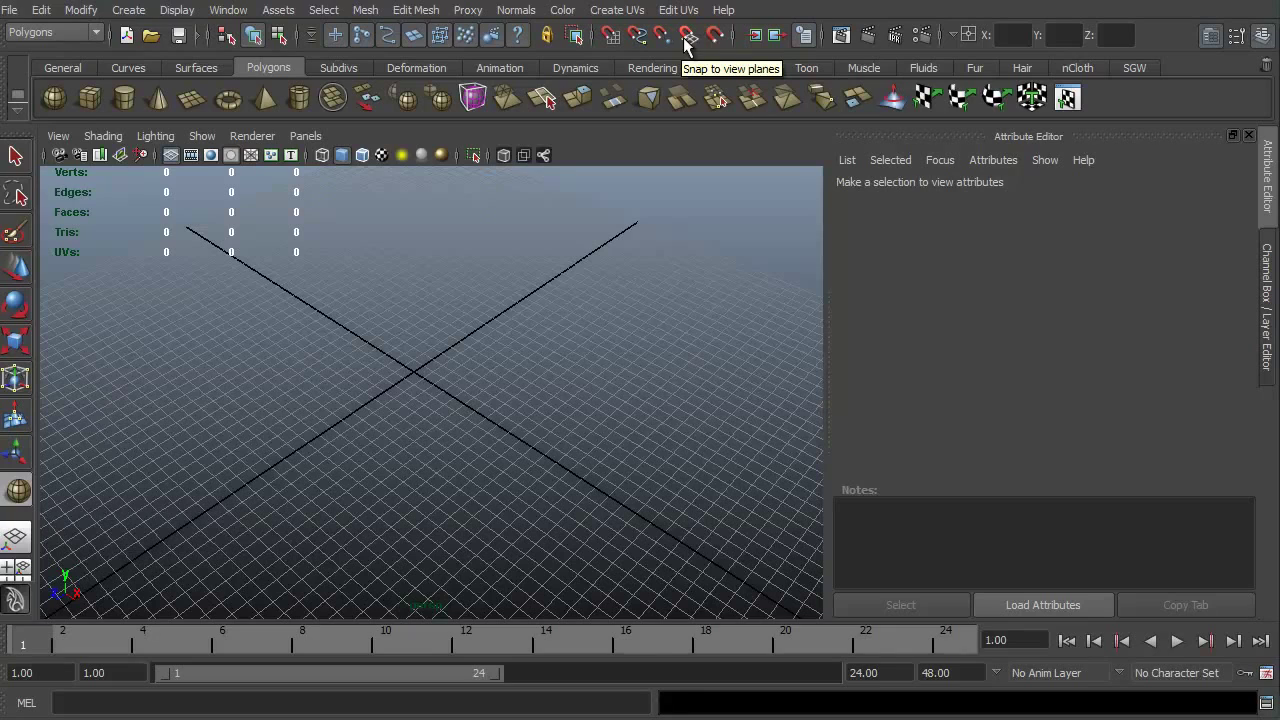
pyautogui.click(610, 38)
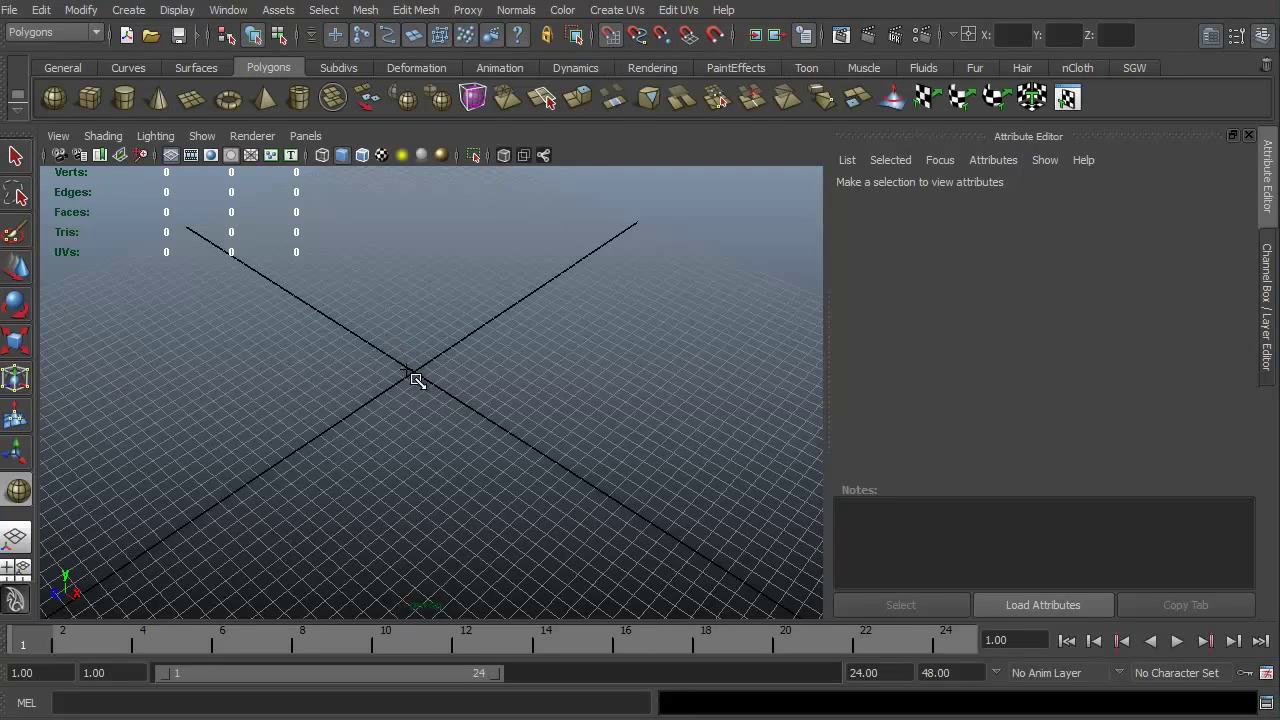
pyautogui.moveTo(433, 389); pyautogui.dragTo(582, 474)
pyautogui.keyDown('alt'); pyautogui.moveTo(386, 471); pyautogui.dragTo(509, 399); pyautogui.keyUp('alt')
# Examine the sphere from several angles and distances by orbiting, panning and zooming, with the Select tool active
pyautogui.press('e')
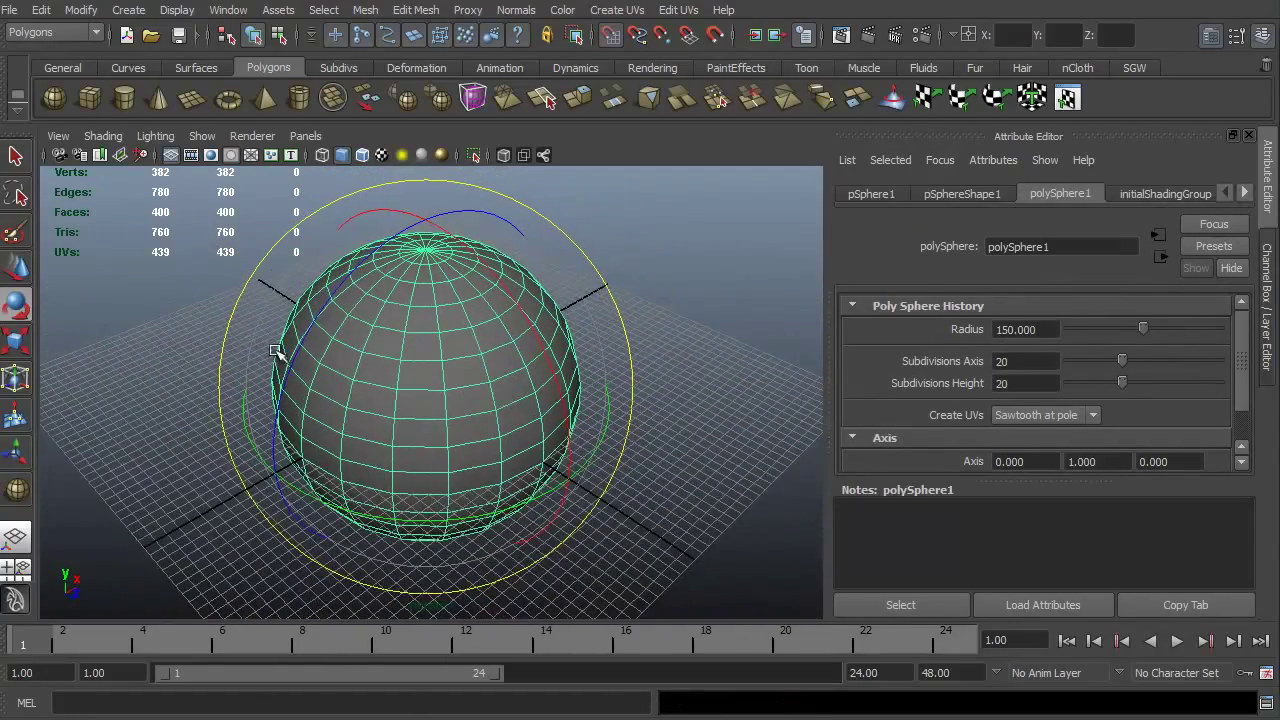
pyautogui.click(16, 158)
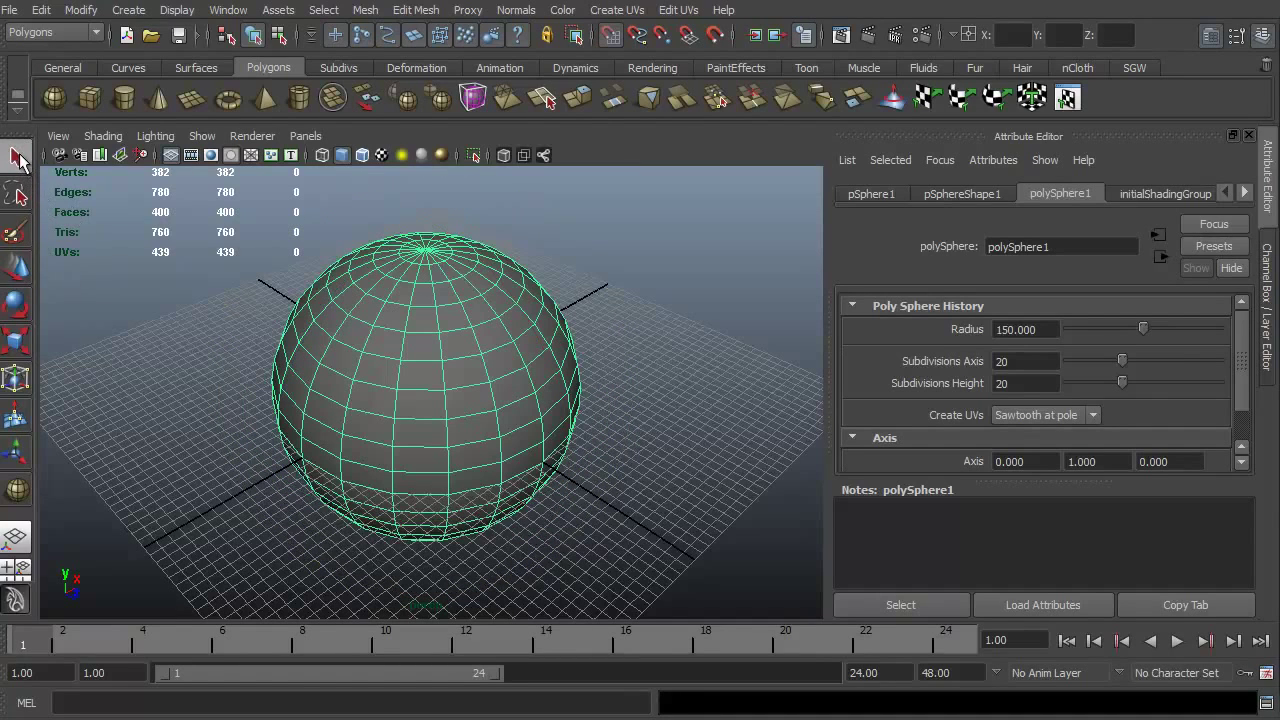
pyautogui.keyDown('alt'); pyautogui.moveTo(250, 472); pyautogui.dragTo(214, 443); pyautogui.keyUp('alt')
pyautogui.keyDown('alt'); pyautogui.moveTo(214, 443); pyautogui.dragTo(353, 413, button='middle'); pyautogui.keyUp('alt')
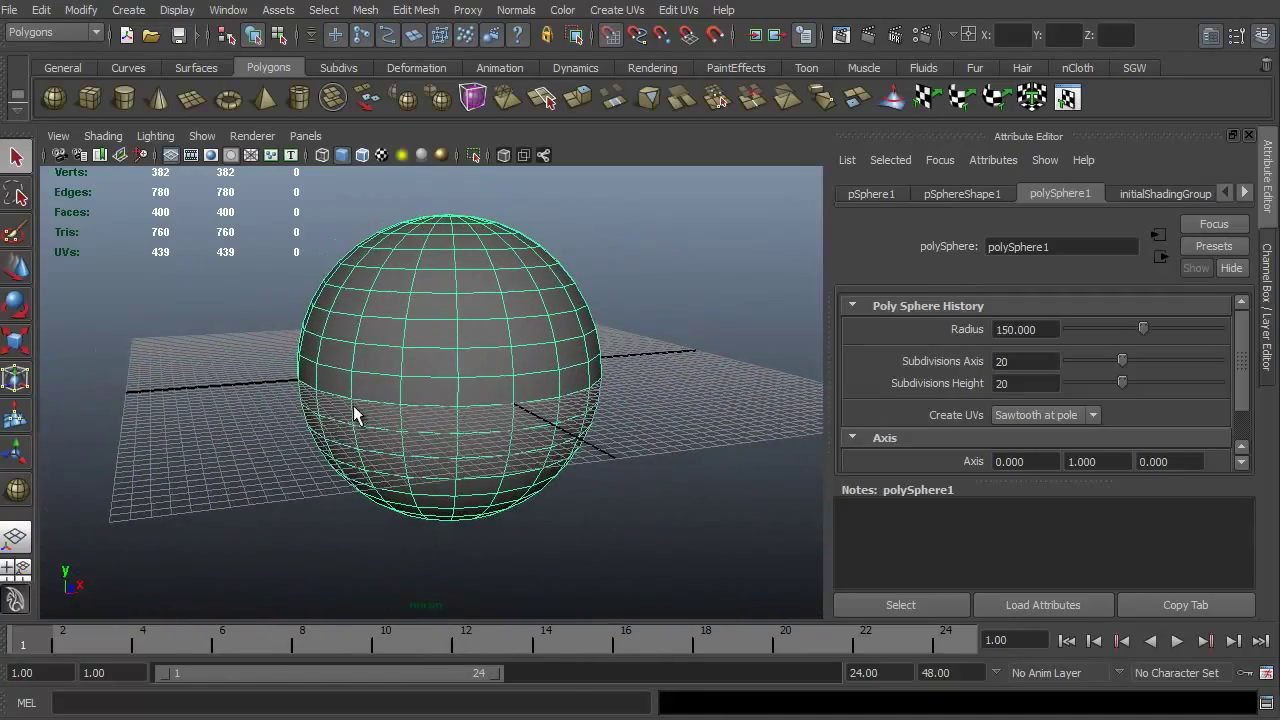
pyautogui.keyDown('alt'); pyautogui.moveTo(394, 409); pyautogui.dragTo(877, 596, button='right'); pyautogui.keyUp('alt')
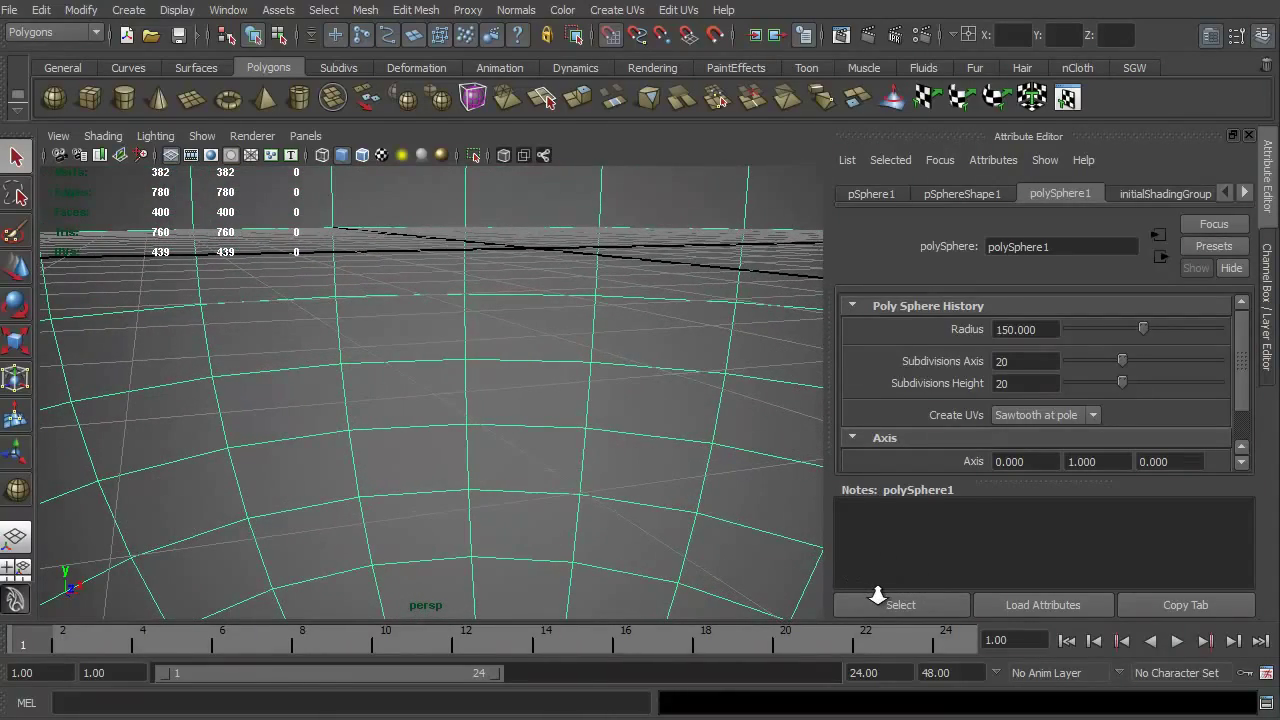
pyautogui.keyDown('alt'); pyautogui.moveTo(877, 596); pyautogui.dragTo(394, 403, button='right'); pyautogui.keyUp('alt')
pyautogui.keyDown('alt'); pyautogui.moveTo(394, 403); pyautogui.dragTo(334, 440); pyautogui.keyUp('alt')
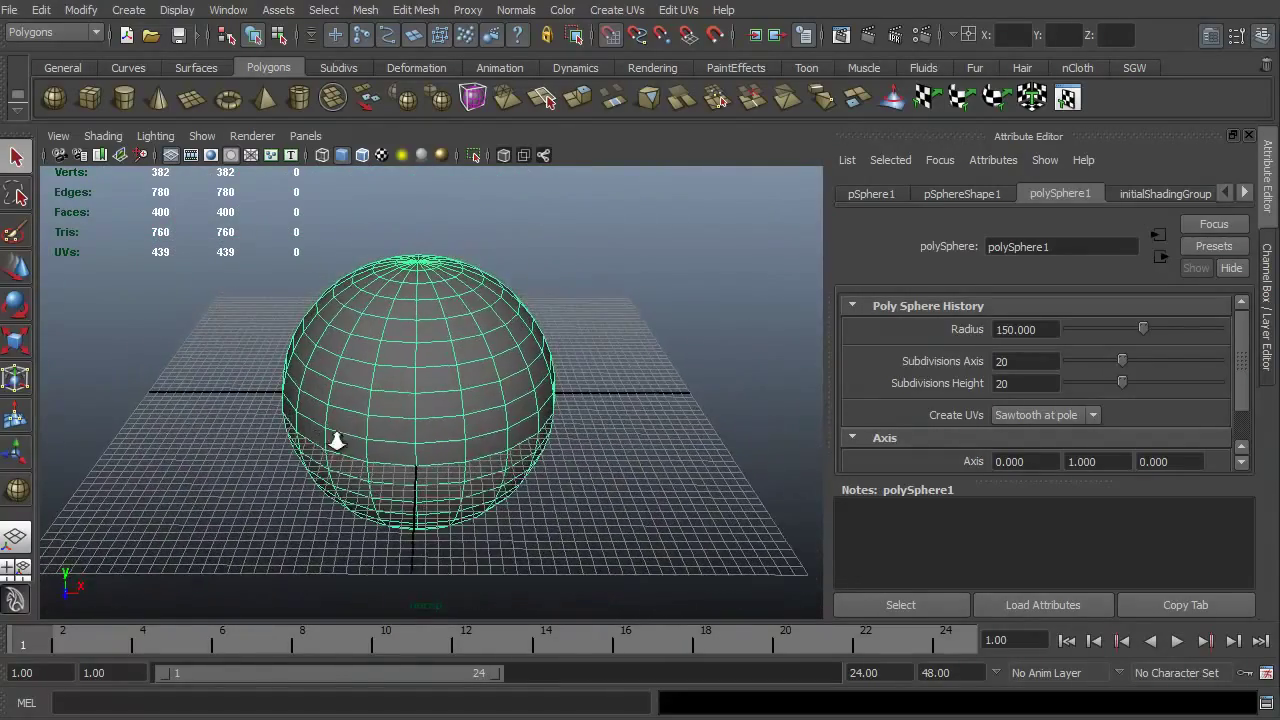
pyautogui.keyDown('alt'); pyautogui.moveTo(334, 440); pyautogui.dragTo(400, 486, button='right'); pyautogui.keyUp('alt')
pyautogui.keyDown('alt'); pyautogui.moveTo(400, 486); pyautogui.dragTo(380, 514, button='middle'); pyautogui.keyUp('alt')
pyautogui.keyDown('alt'); pyautogui.moveTo(380, 514); pyautogui.dragTo(390, 513); pyautogui.keyUp('alt')
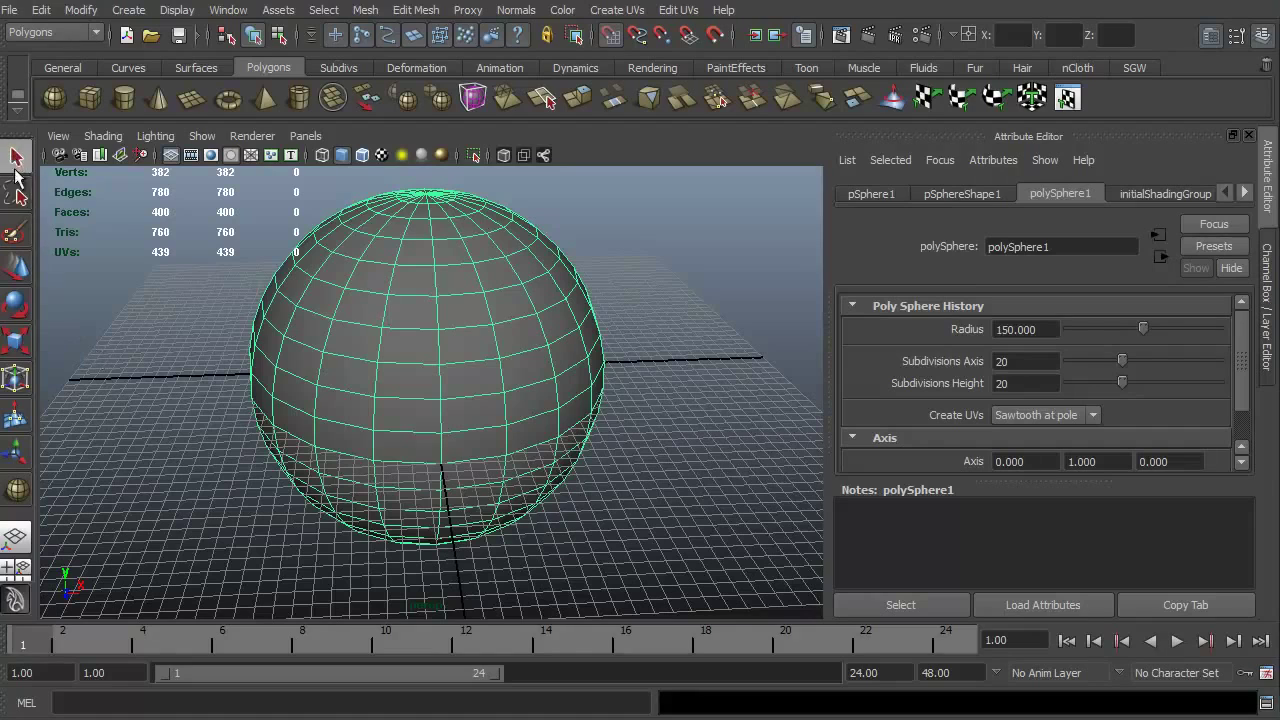
# Activate the Move tool for the sphere and switch the view to wireframe display
pyautogui.click(16, 270)
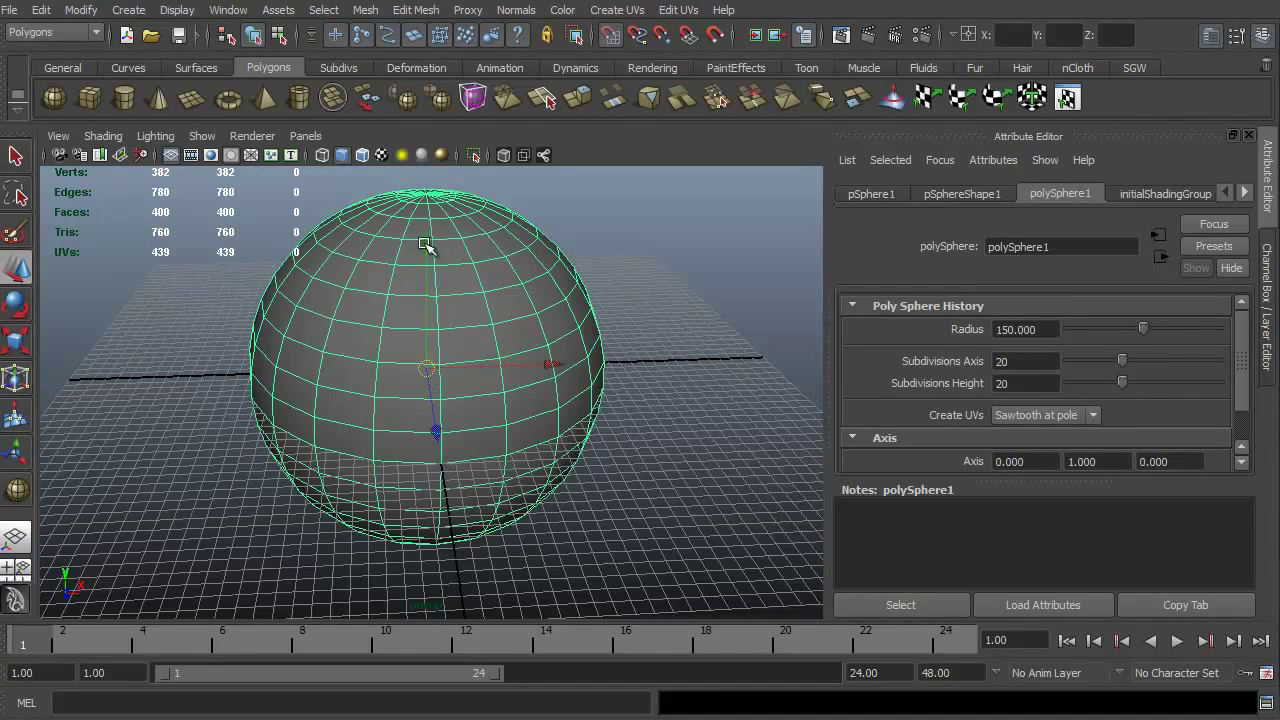
pyautogui.moveTo(240, 553)
pyautogui.keyDown('alt'); pyautogui.mouseDown()
pyautogui.moveTo(400, 523)
pyautogui.moveTo(529, 517)
pyautogui.moveTo(574, 531)
pyautogui.moveTo(480, 551)
pyautogui.moveTo(309, 547)
pyautogui.moveTo(274, 531)
pyautogui.moveTo(218, 542)
pyautogui.mouseUp(); pyautogui.keyUp('alt')
pyautogui.press('4')
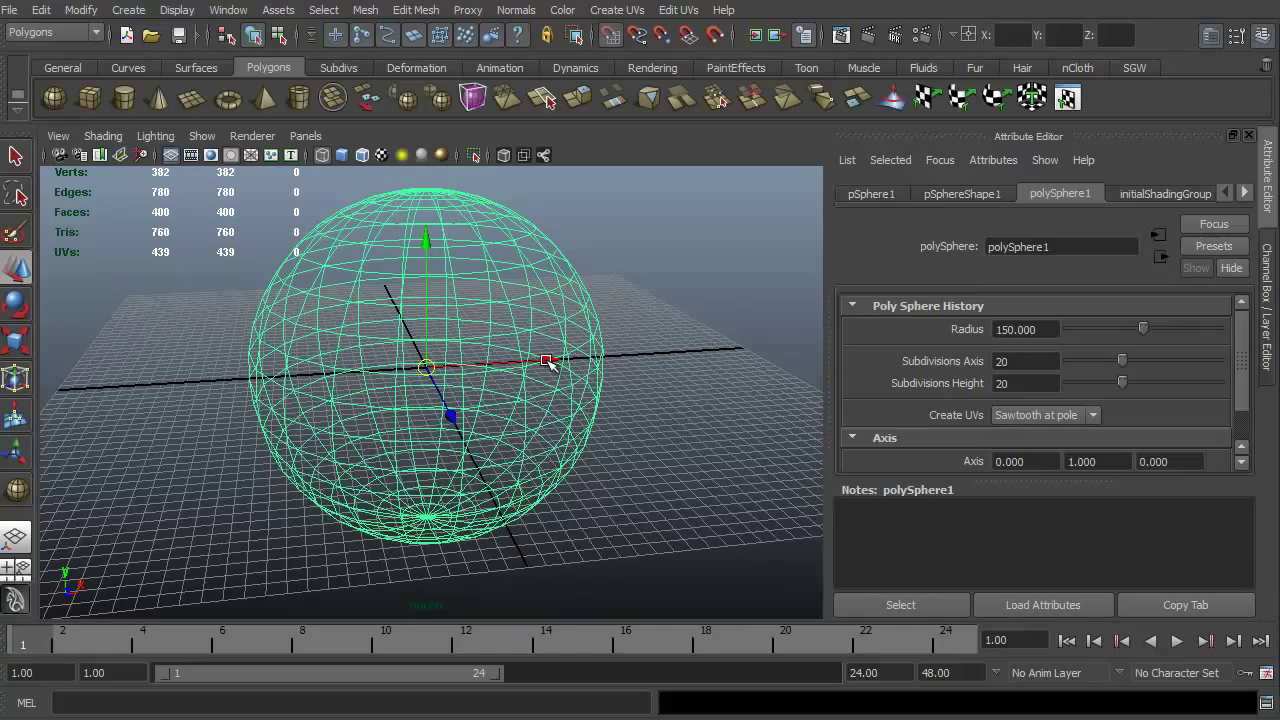
# Try moving the sphere back and forth along the X axis, and undo the movement
pyautogui.moveTo(548, 362); pyautogui.dragTo(395, 373)
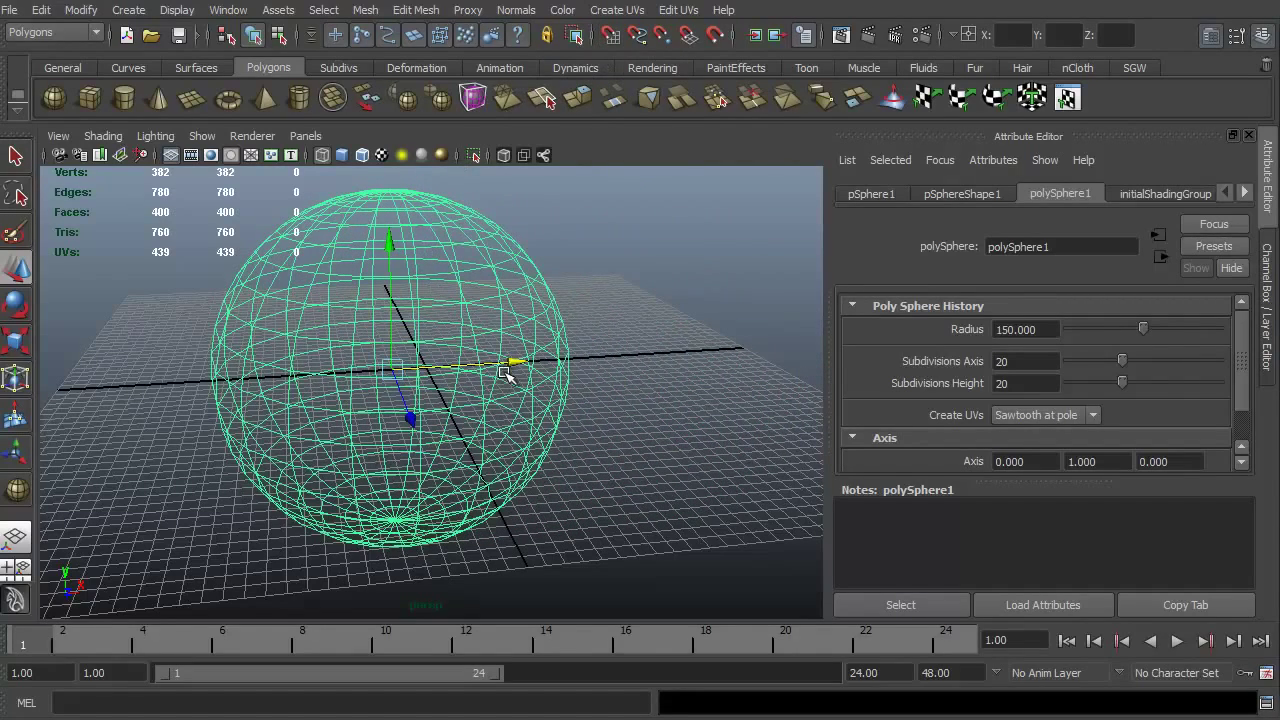
pyautogui.moveTo(517, 362); pyautogui.dragTo(455, 381)
pyautogui.moveTo(465, 381); pyautogui.dragTo(576, 372)
pyautogui.keyDown('alt'); pyautogui.moveTo(524, 442); pyautogui.dragTo(322, 488); pyautogui.keyUp('alt')
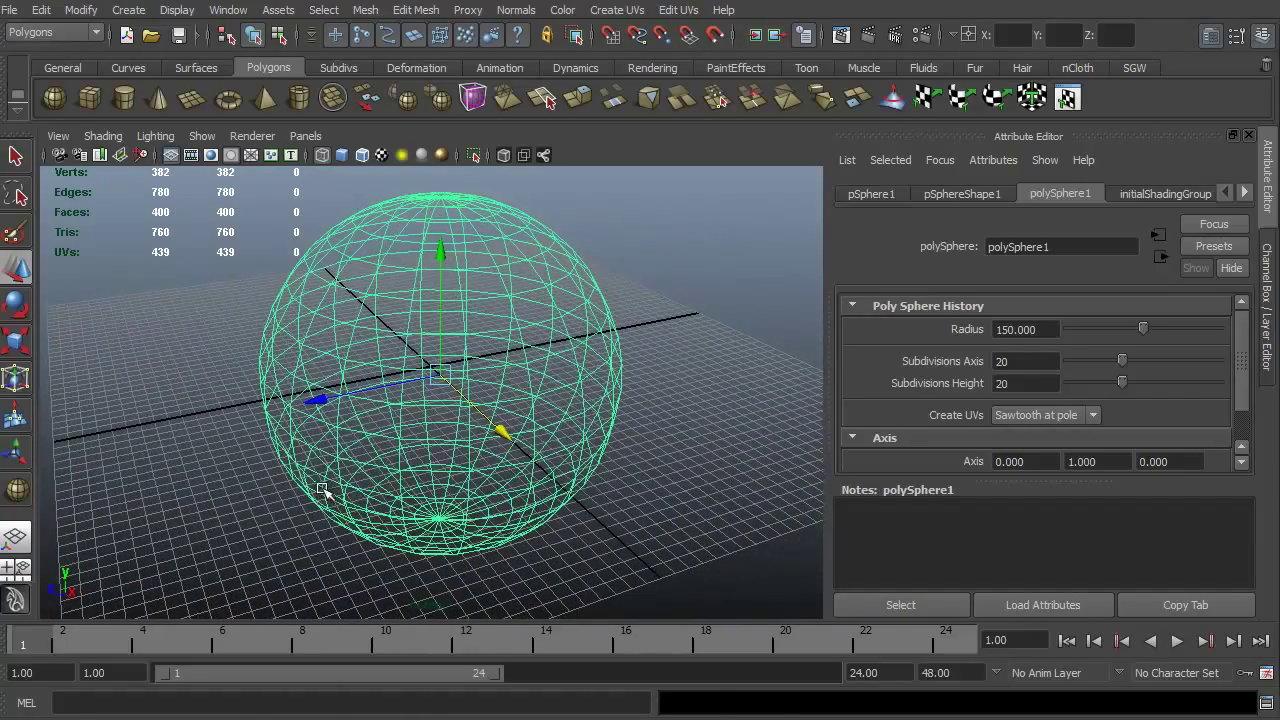
pyautogui.hotkey('ctrl', 'z')
# Try moving the sphere along the Z axis and along the Y axis, undoing each move
pyautogui.moveTo(296, 379); pyautogui.dragTo(315, 398)
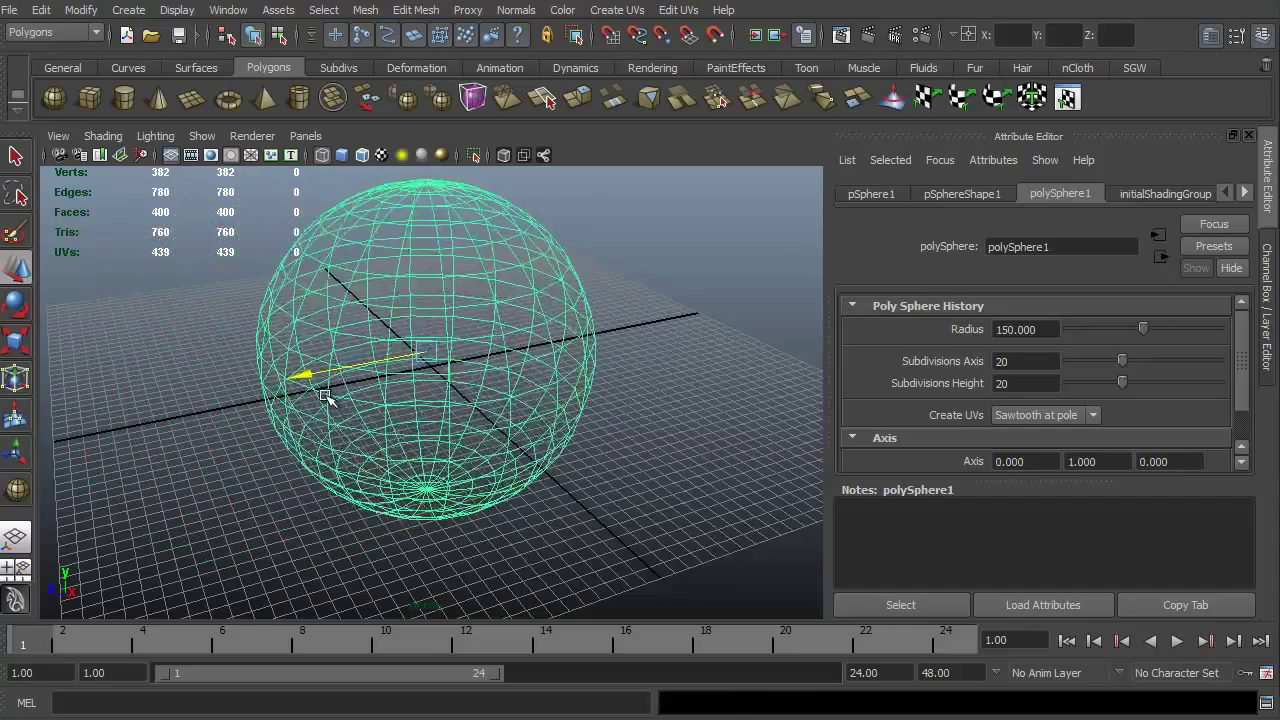
pyautogui.hotkey('ctrl', 'z')
pyautogui.moveTo(417, 231); pyautogui.dragTo(506, 262)
pyautogui.hotkey('ctrl', 'z')
# Switch to shaded display and try moving the sphere freely by its centre handle, then undo the move
pyautogui.keyDown('alt'); pyautogui.moveTo(219, 495); pyautogui.dragTo(365, 467); pyautogui.keyUp('alt')
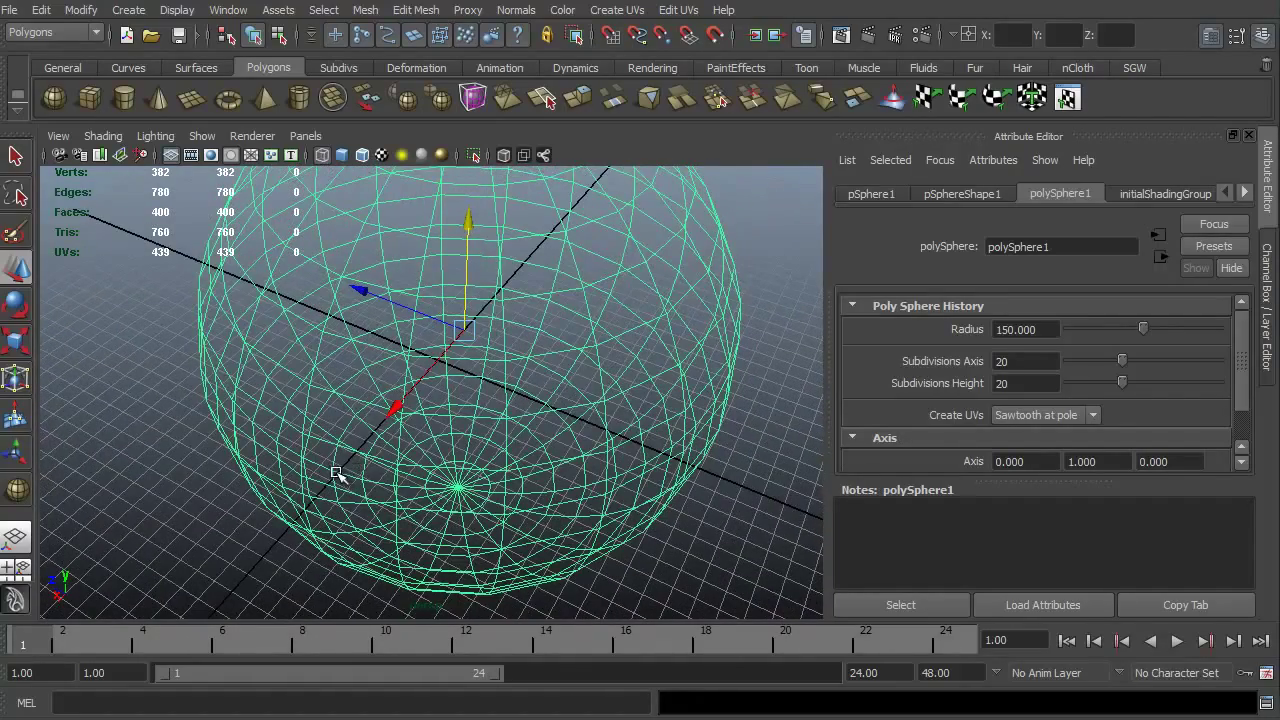
pyautogui.press('5')
pyautogui.keyDown('alt'); pyautogui.moveTo(296, 502); pyautogui.dragTo(520, 292); pyautogui.keyUp('alt')
pyautogui.keyDown('alt'); pyautogui.moveTo(390, 383); pyautogui.dragTo(300, 470); pyautogui.keyUp('alt')
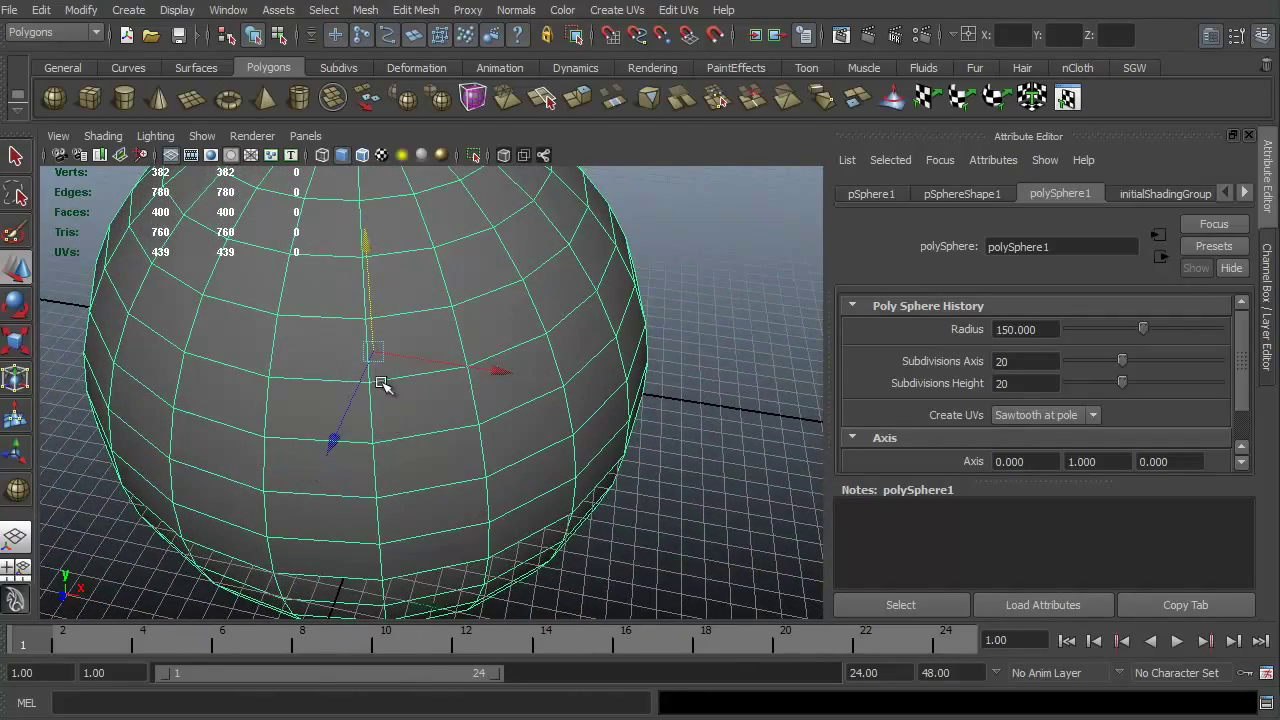
pyautogui.keyDown('alt'); pyautogui.moveTo(378, 361); pyautogui.dragTo(476, 377); pyautogui.keyUp('alt')
pyautogui.hotkey('ctrl', 'z')
# Try a free move of the sphere without grabbing the manipulator itself, and undo it
pyautogui.keyDown('alt'); pyautogui.moveTo(297, 436); pyautogui.dragTo(106, 503); pyautogui.keyUp('alt')
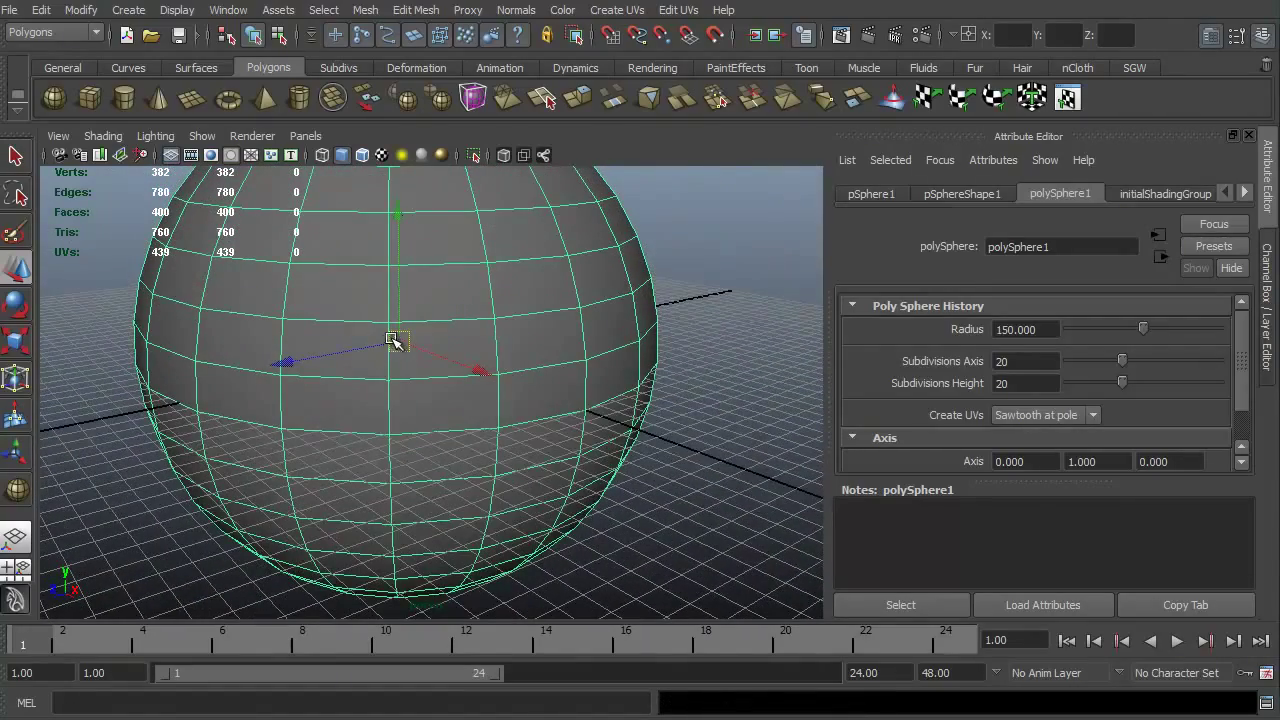
pyautogui.moveTo(423, 263); pyautogui.dragTo(450, 345, button='middle')
pyautogui.hotkey('ctrl', 'z')
# Try sliding the sphere along only the Z axis and bring it back to its starting position
pyautogui.keyDown('alt'); pyautogui.moveTo(403, 513); pyautogui.dragTo(348, 519); pyautogui.keyUp('alt')
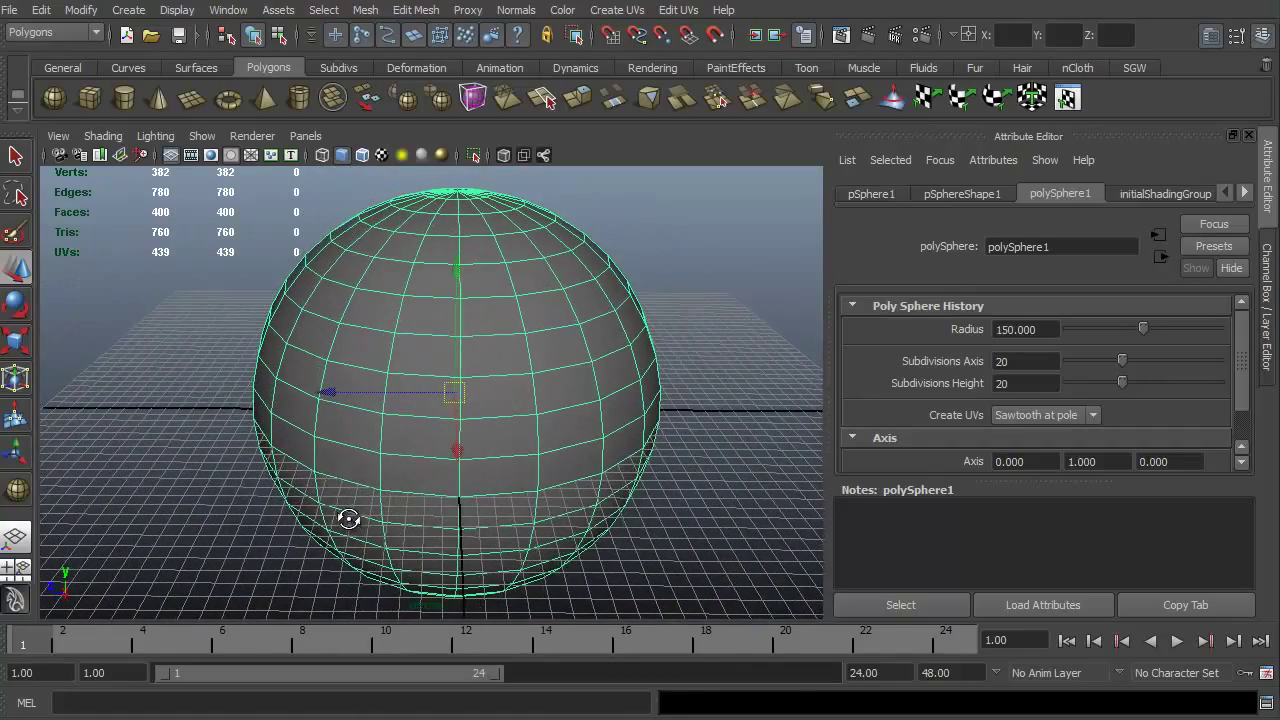
pyautogui.moveTo(326, 393); pyautogui.dragTo(369, 396, button='middle')
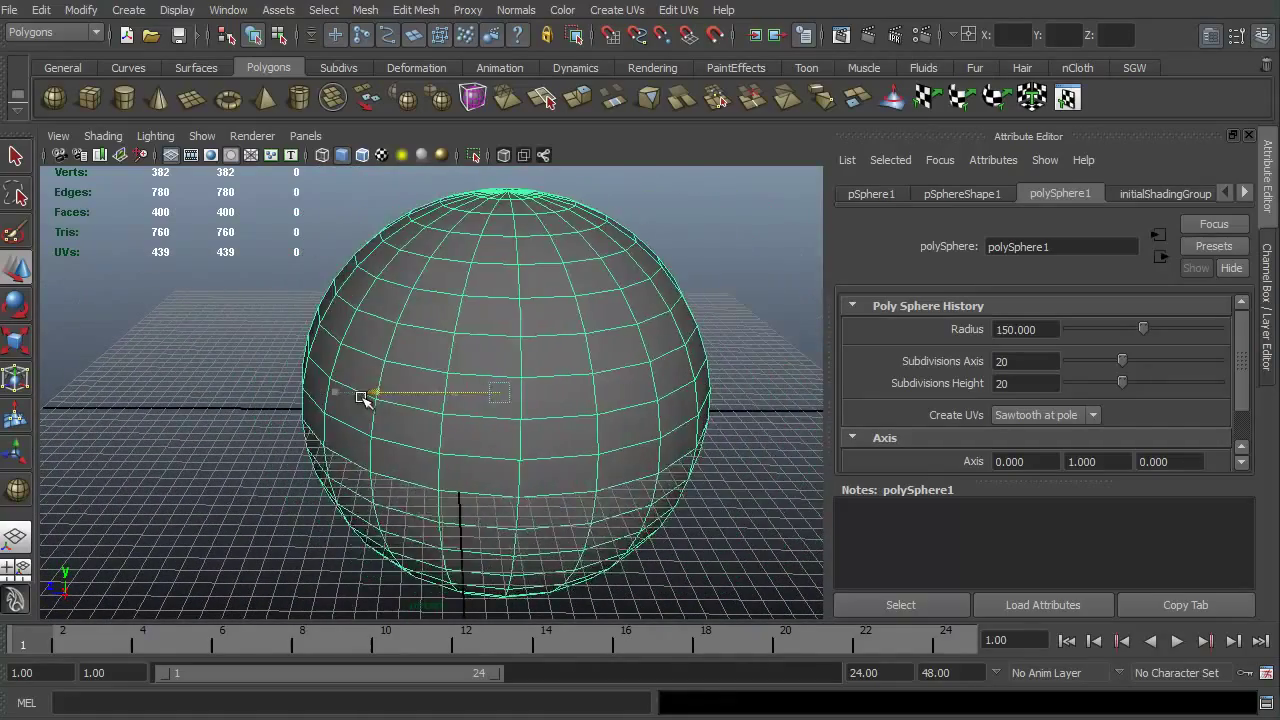
pyautogui.moveTo(278, 399); pyautogui.dragTo(328, 411, button='middle')
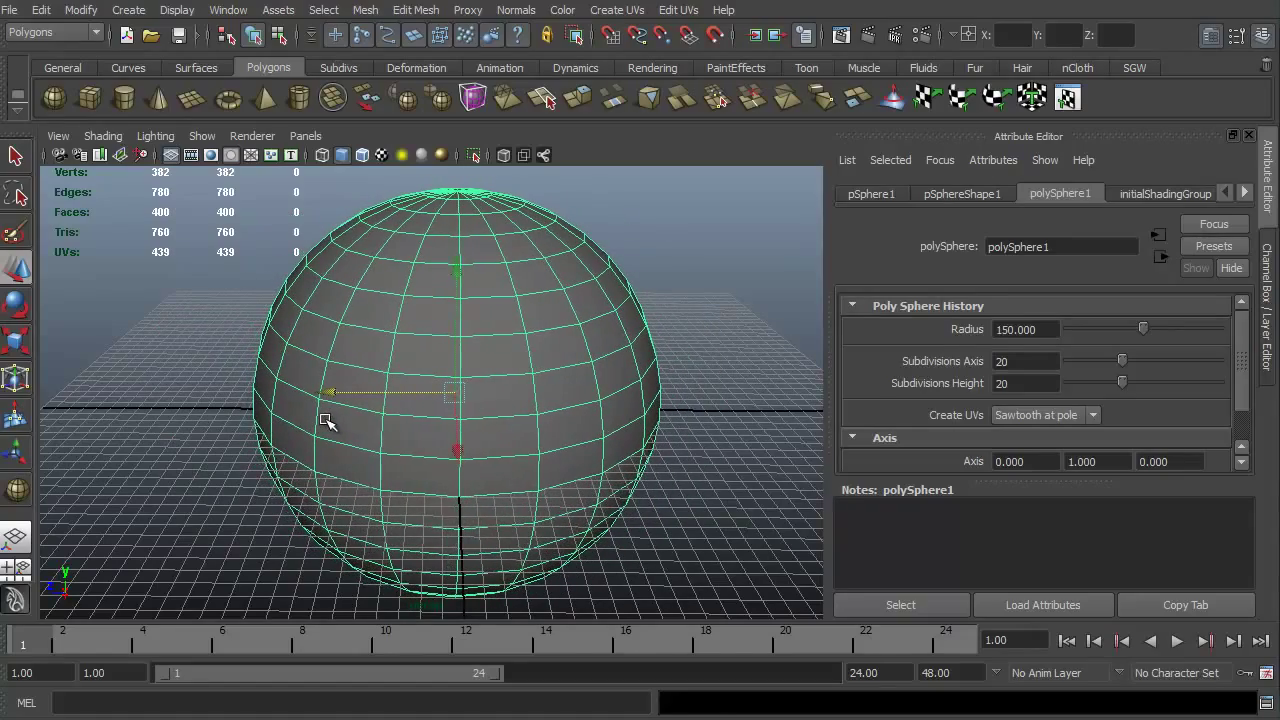
pyautogui.moveTo(251, 497)
pyautogui.keyDown('alt'); pyautogui.mouseDown()
pyautogui.moveTo(337, 494)
pyautogui.moveTo(260, 502)
pyautogui.mouseUp(); pyautogui.keyUp('alt')
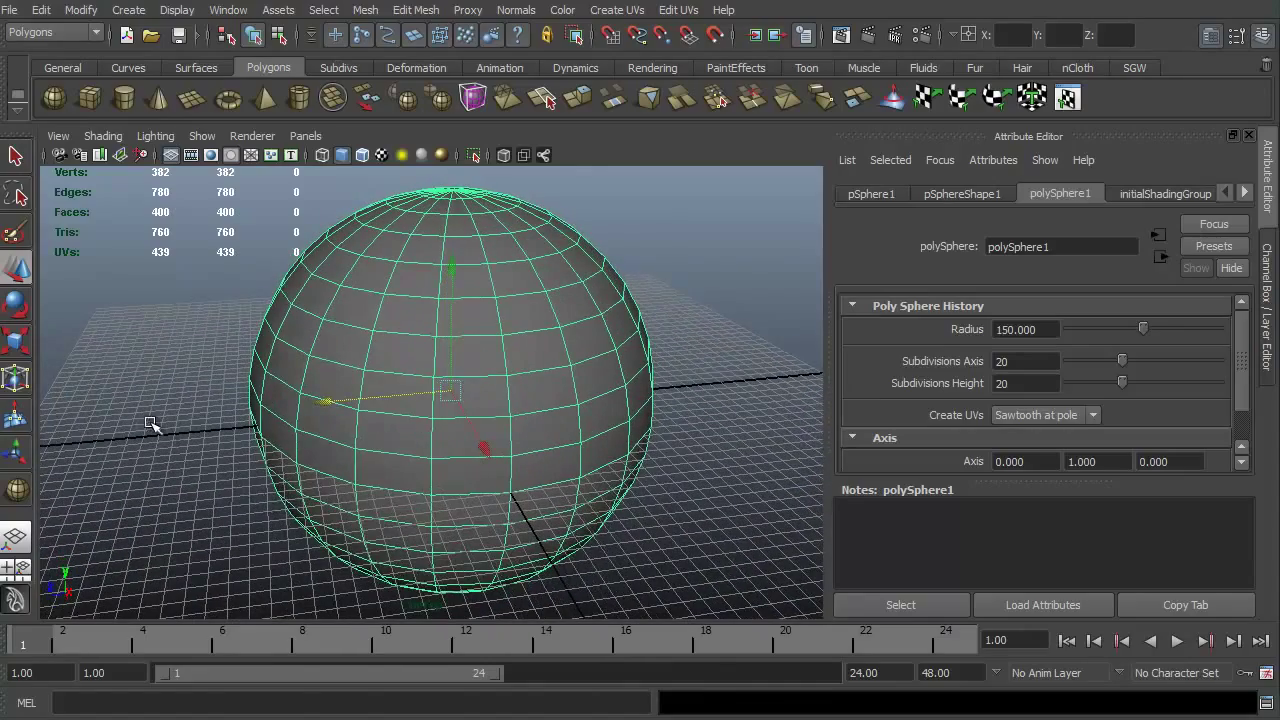
# Activate the Rotate tool for the sphere and show it in wireframe with its rotation rings
pyautogui.click(19, 308)
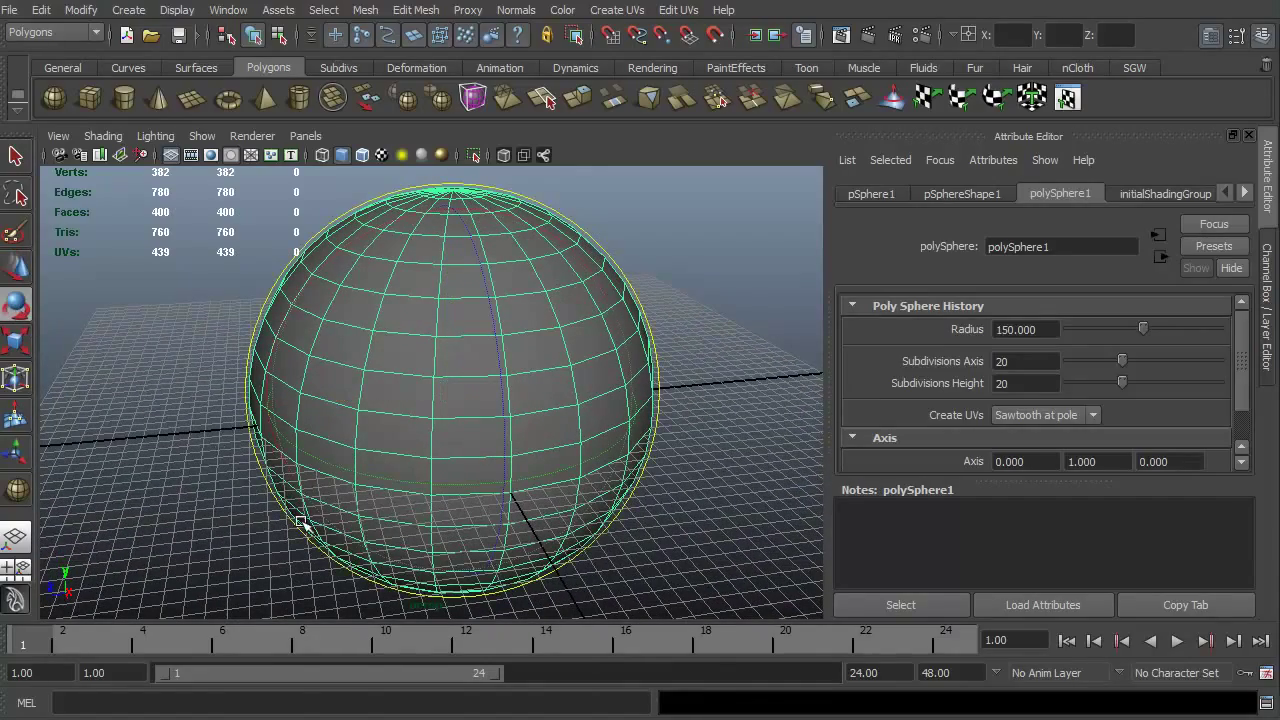
pyautogui.keyDown('alt'); pyautogui.moveTo(253, 527); pyautogui.dragTo(445, 245); pyautogui.keyUp('alt')
pyautogui.press('4')
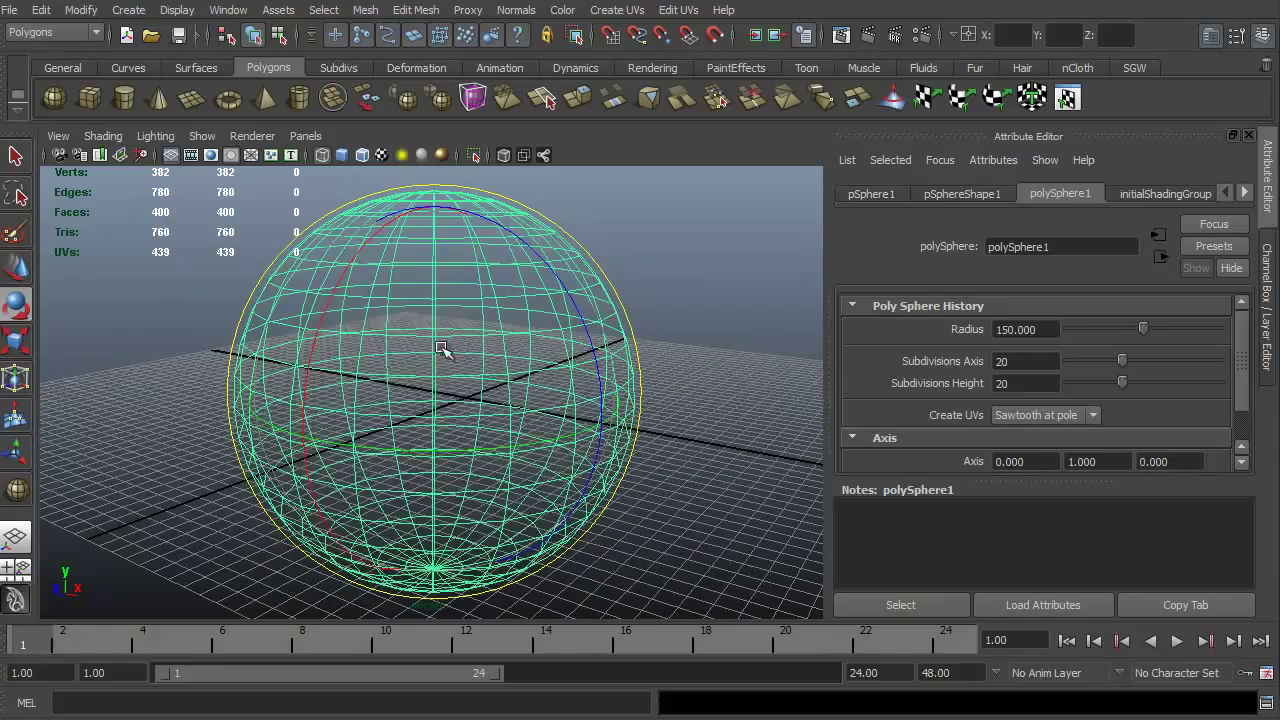
pyautogui.moveTo(186, 437)
pyautogui.keyDown('alt'); pyautogui.mouseDown()
pyautogui.moveTo(157, 409)
pyautogui.moveTo(130, 437)
pyautogui.moveTo(184, 367)
pyautogui.mouseUp(); pyautogui.keyUp('alt')
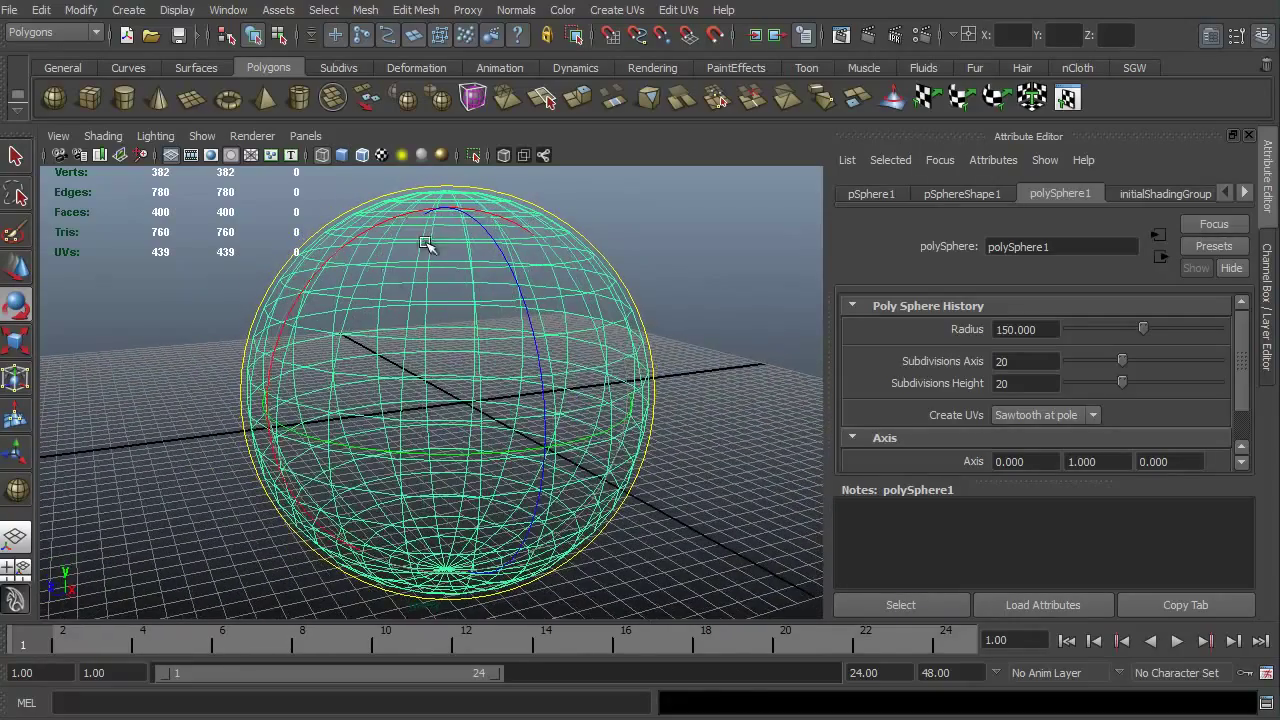
pyautogui.keyDown('alt'); pyautogui.moveTo(190, 316); pyautogui.dragTo(380, 311); pyautogui.keyUp('alt')
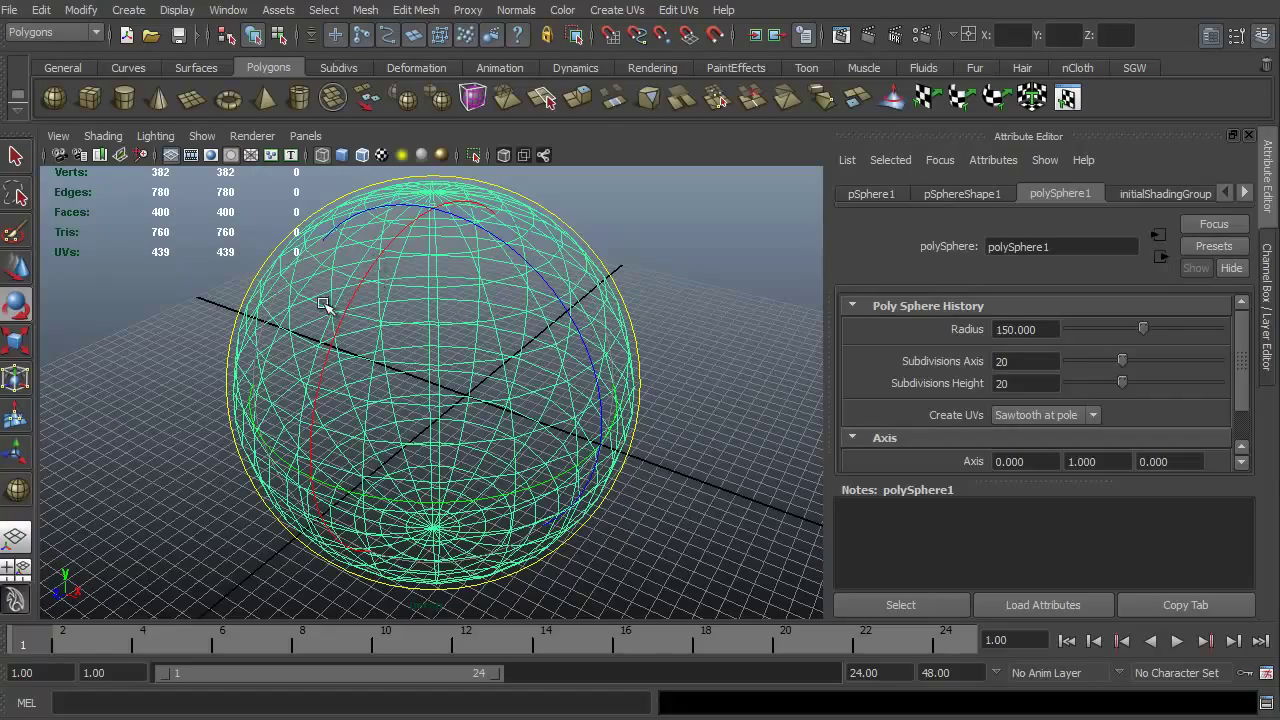
# Try rotating the sphere around single axes with its coloured rings, undoing the rotation between attempts
pyautogui.moveTo(313, 457)
pyautogui.keyDown('alt'); pyautogui.mouseDown()
pyautogui.moveTo(197, 543)
pyautogui.moveTo(329, 476)
pyautogui.mouseUp(); pyautogui.keyUp('alt')
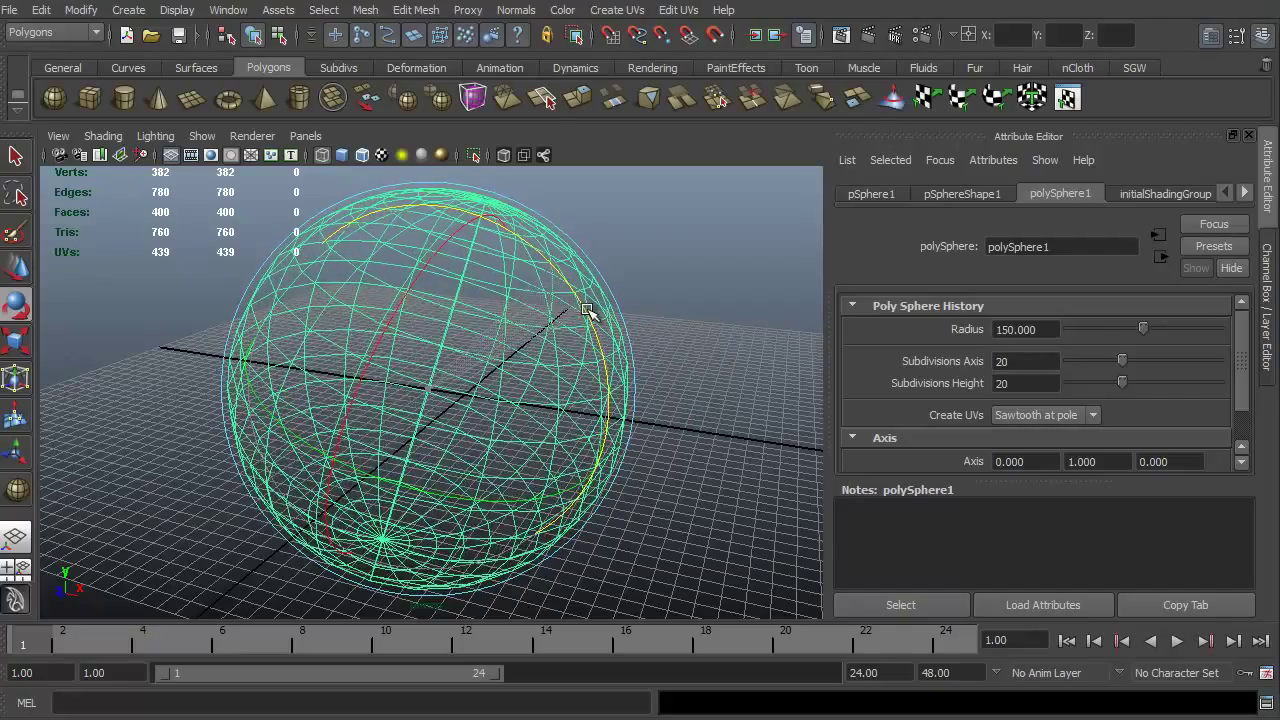
pyautogui.hotkey('ctrl', 'z')
pyautogui.keyDown('alt'); pyautogui.moveTo(200, 586); pyautogui.dragTo(300, 288); pyautogui.keyUp('alt')
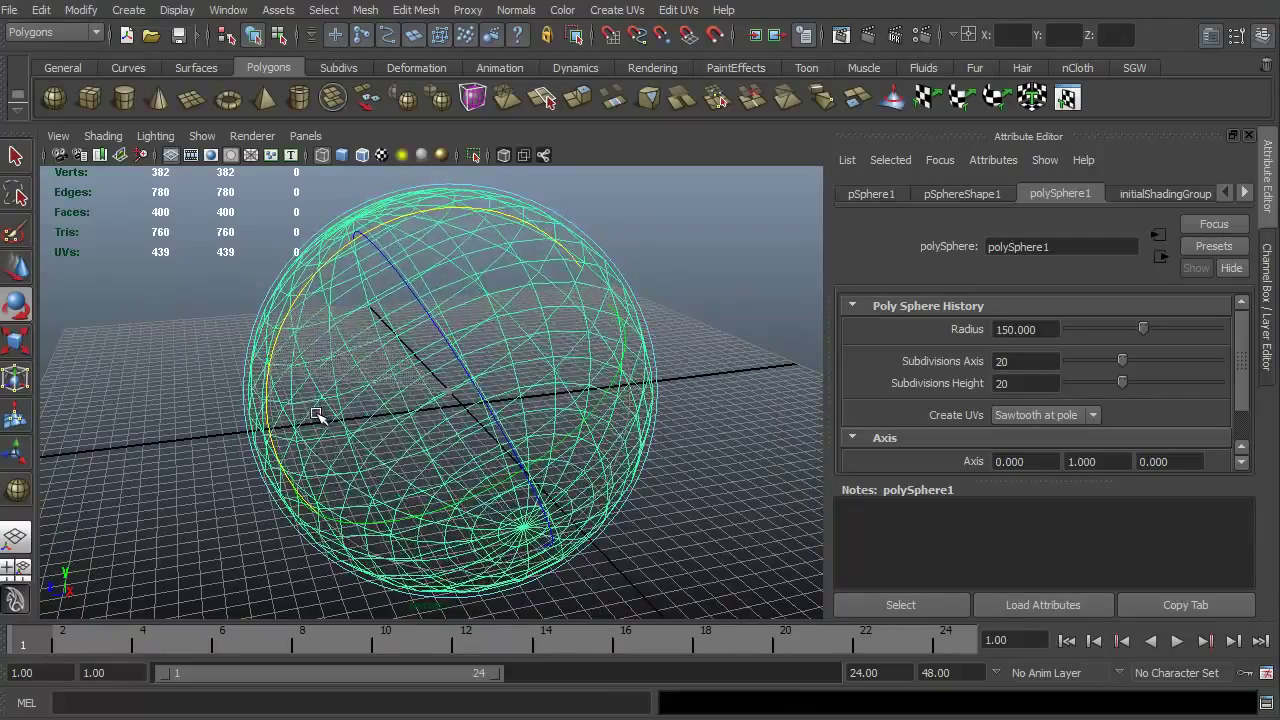
pyautogui.keyDown('alt'); pyautogui.moveTo(237, 480); pyautogui.dragTo(306, 470); pyautogui.keyUp('alt')
pyautogui.moveTo(531, 205); pyautogui.dragTo(618, 268)
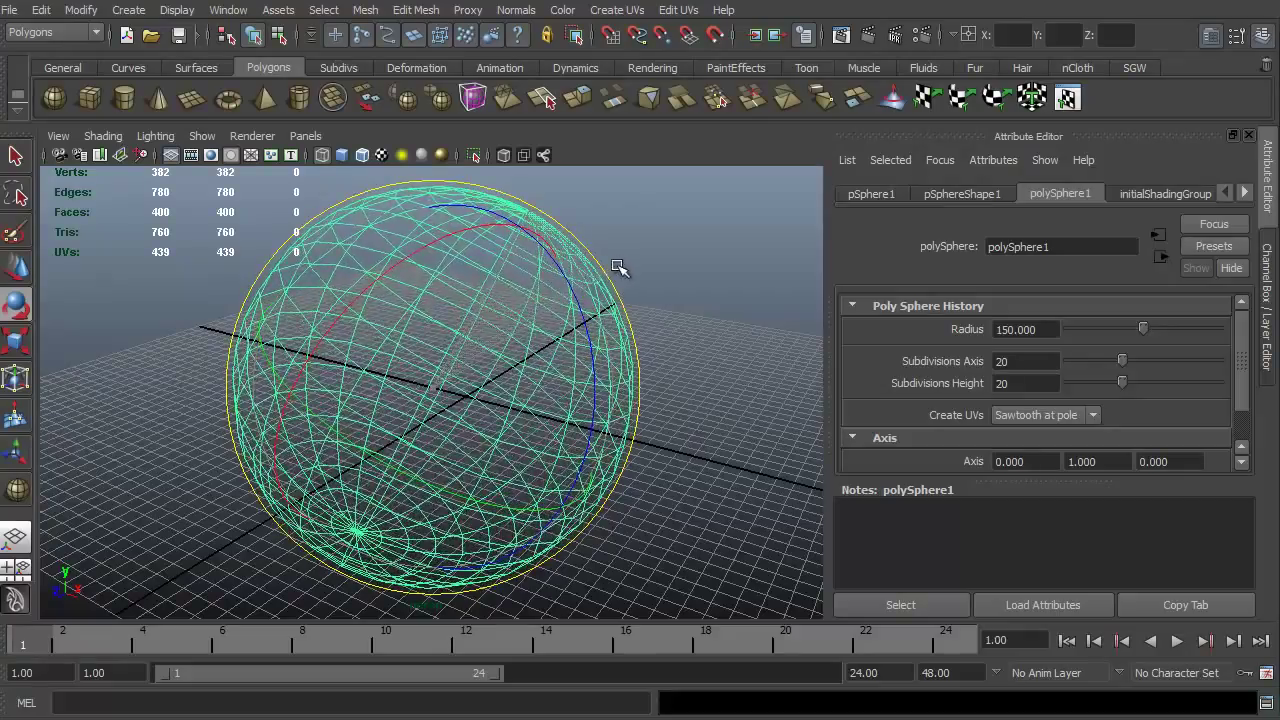
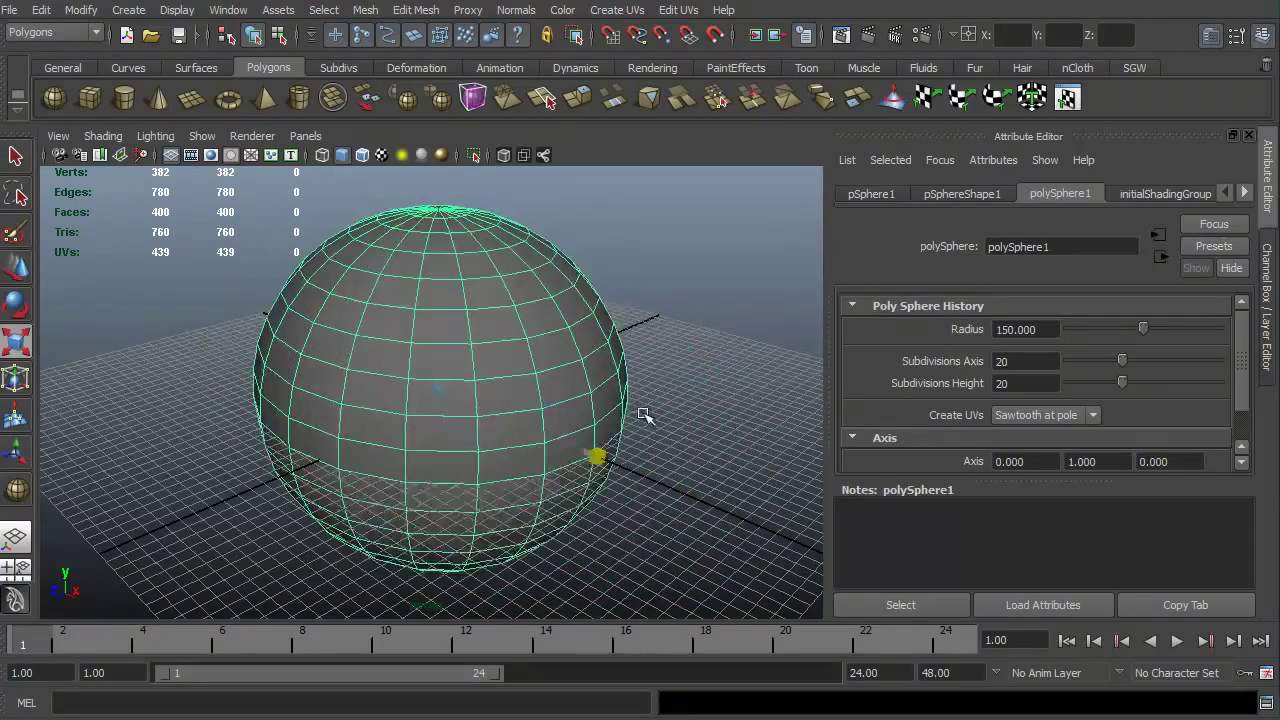
# Try scaling the sphere along only the X axis and along only the Y axis, undoing each change
pyautogui.moveTo(645, 415); pyautogui.dragTo(714, 486)
pyautogui.hotkey('ctrl', 'z')
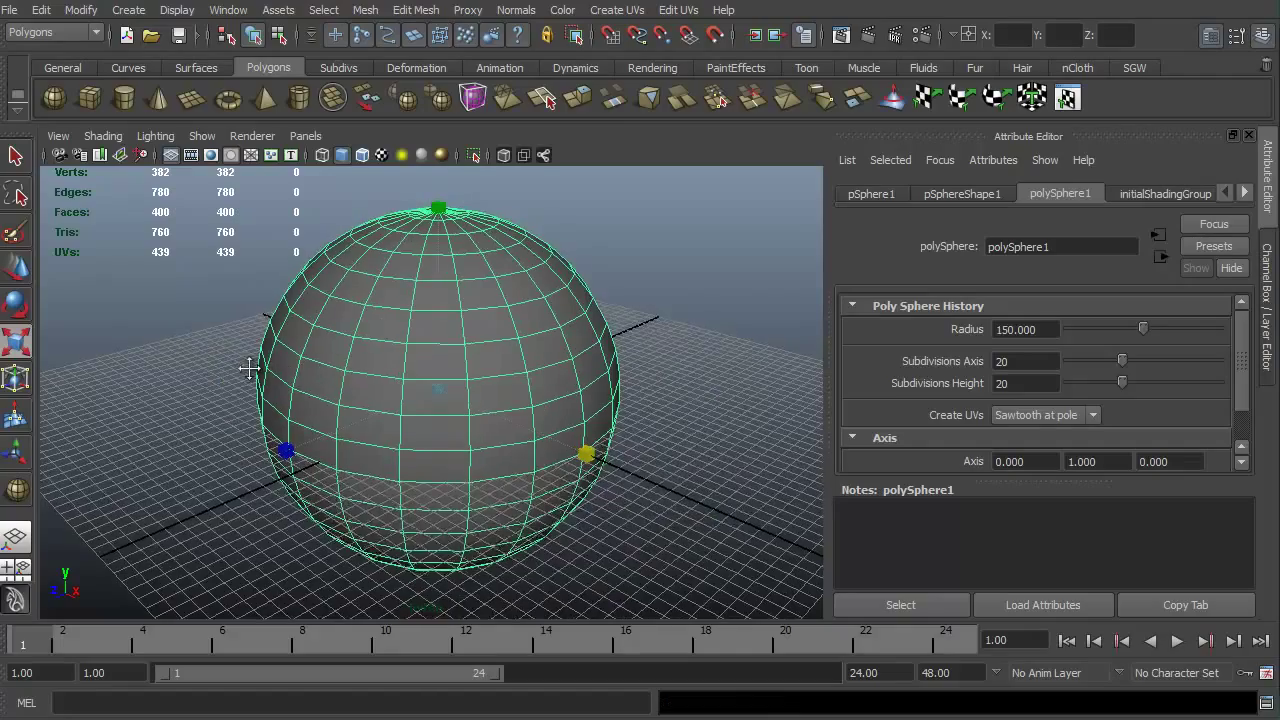
pyautogui.scroll(-3, 249, 368)
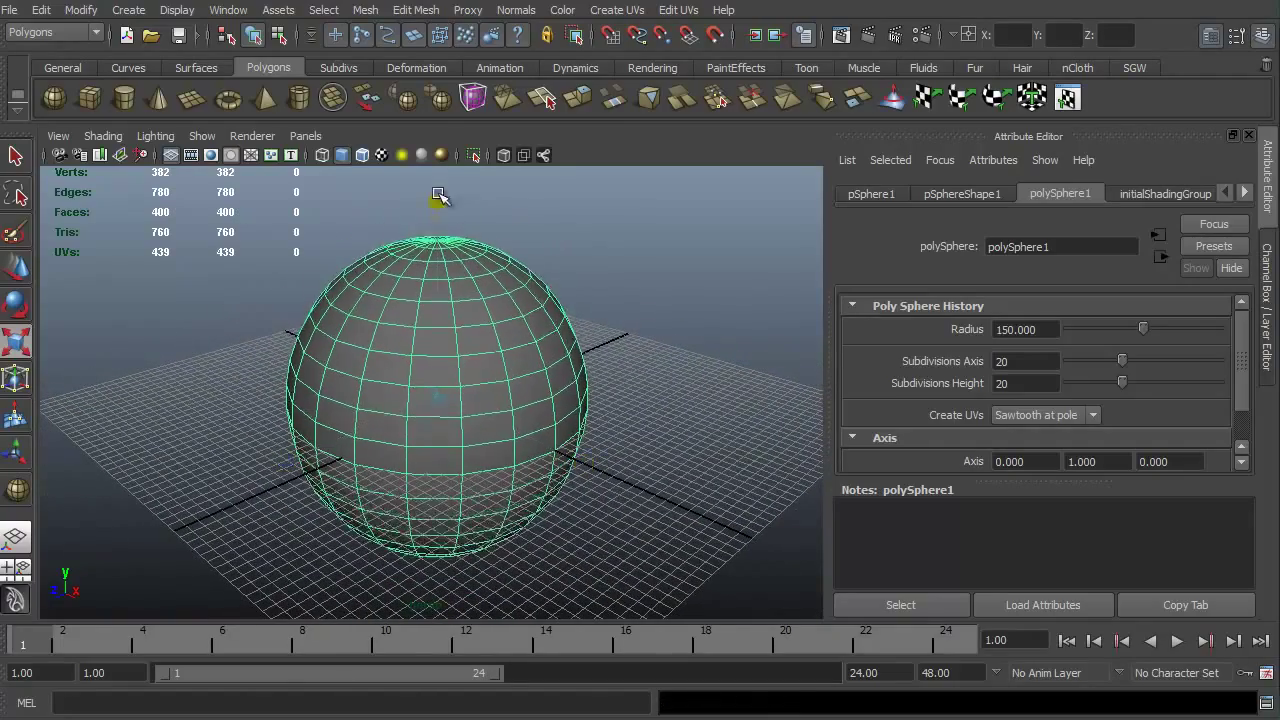
pyautogui.moveTo(440, 196); pyautogui.dragTo(460, 302)
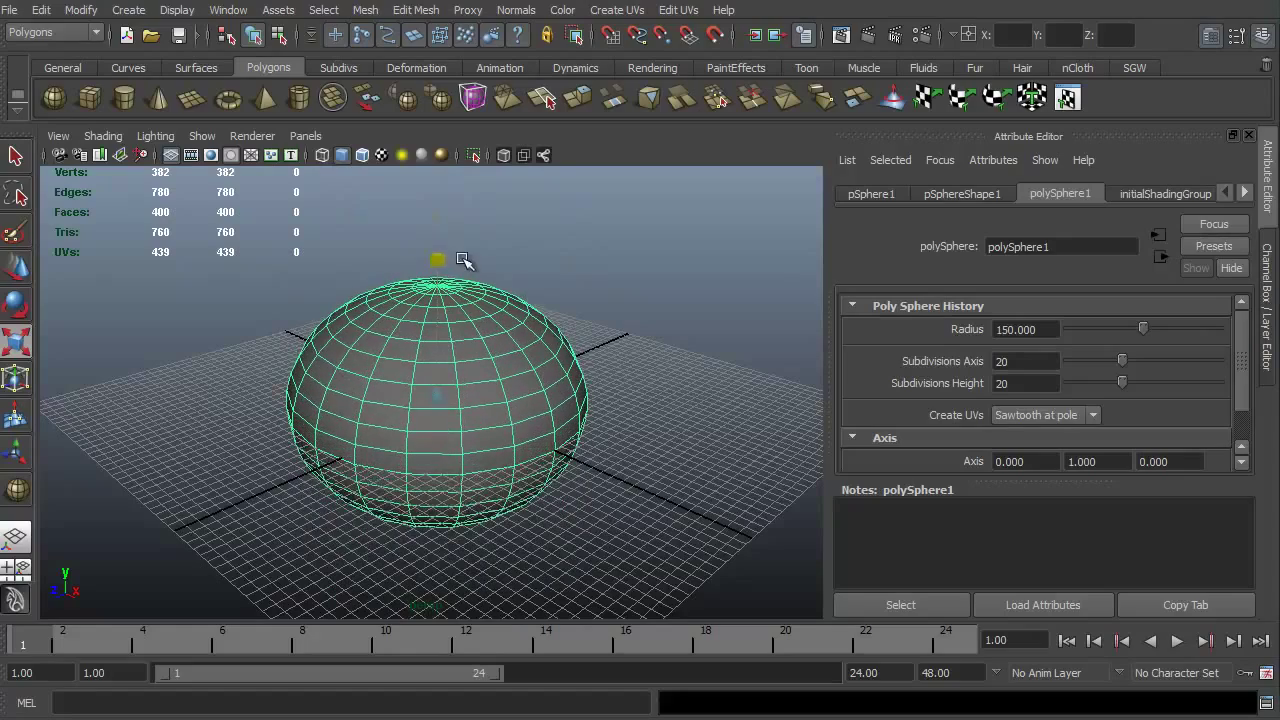
pyautogui.hotkey('ctrl', 'z')
pyautogui.scroll(3, 211, 409)
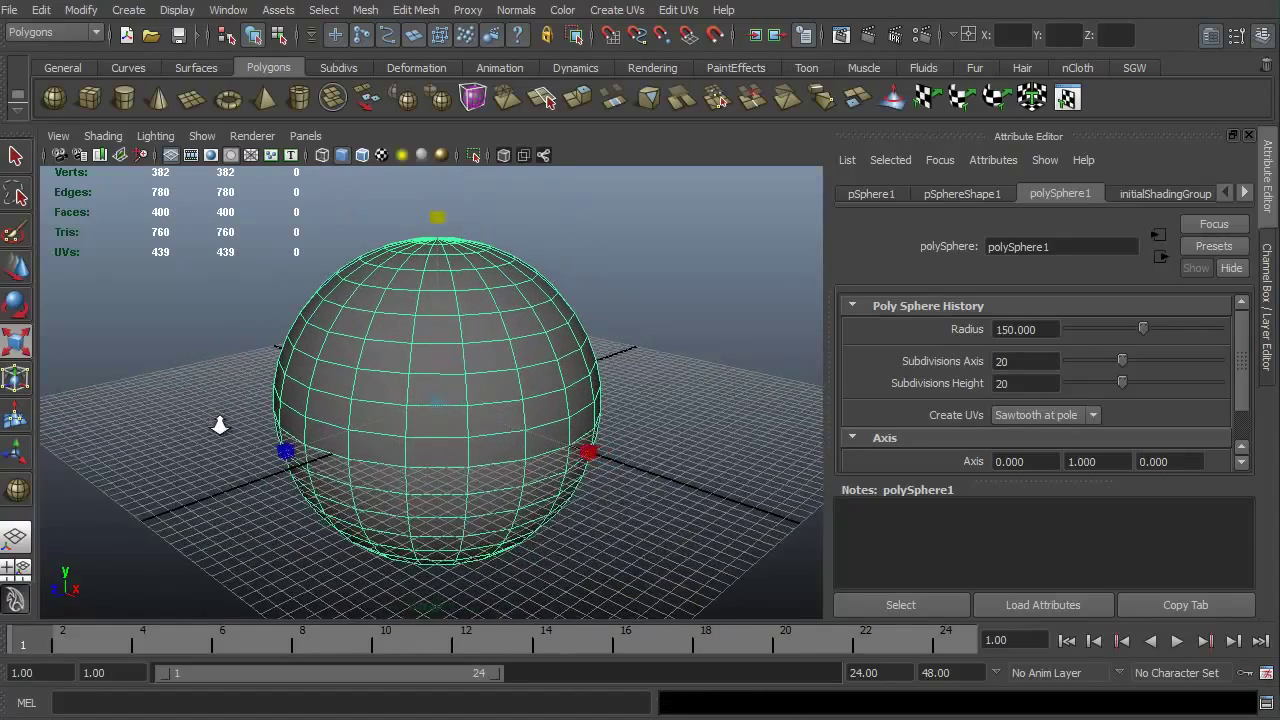
# Try scaling the sphere uniformly on all axes with its centre handle and restore its original size
pyautogui.keyDown('alt'); pyautogui.moveTo(193, 405); pyautogui.dragTo(196, 416); pyautogui.keyUp('alt')
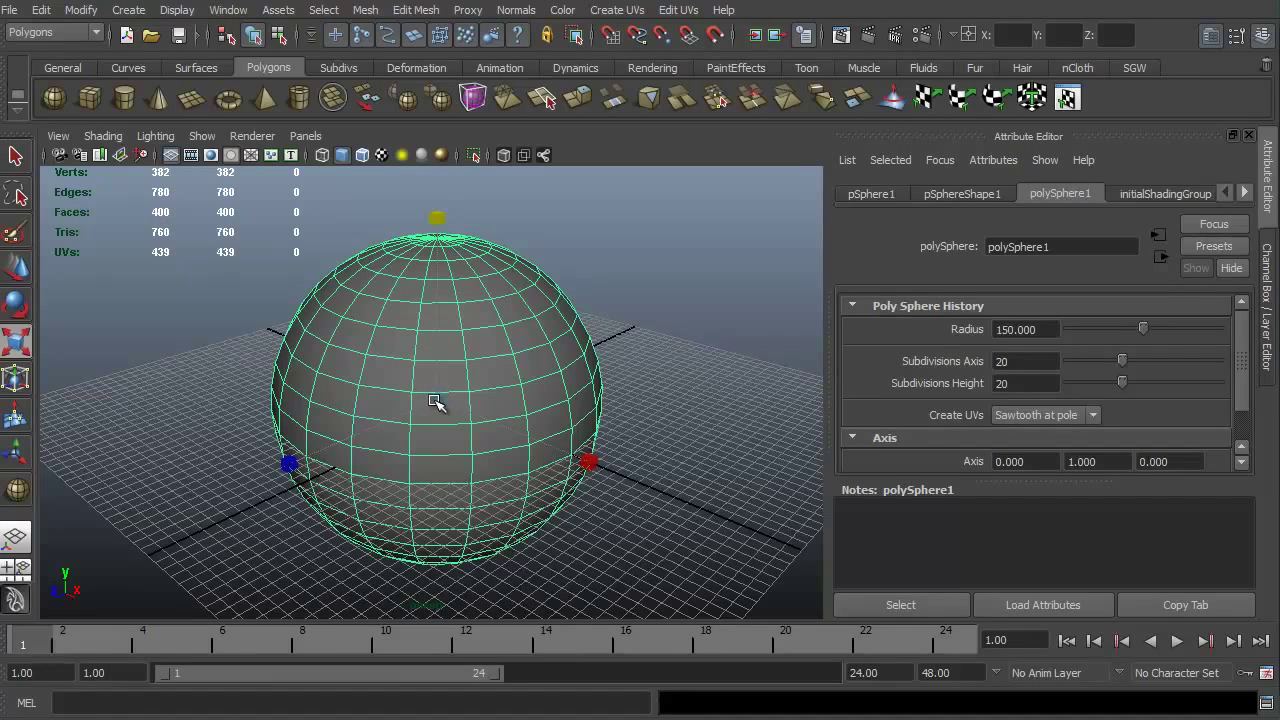
pyautogui.moveTo(437, 400); pyautogui.dragTo(381, 463)
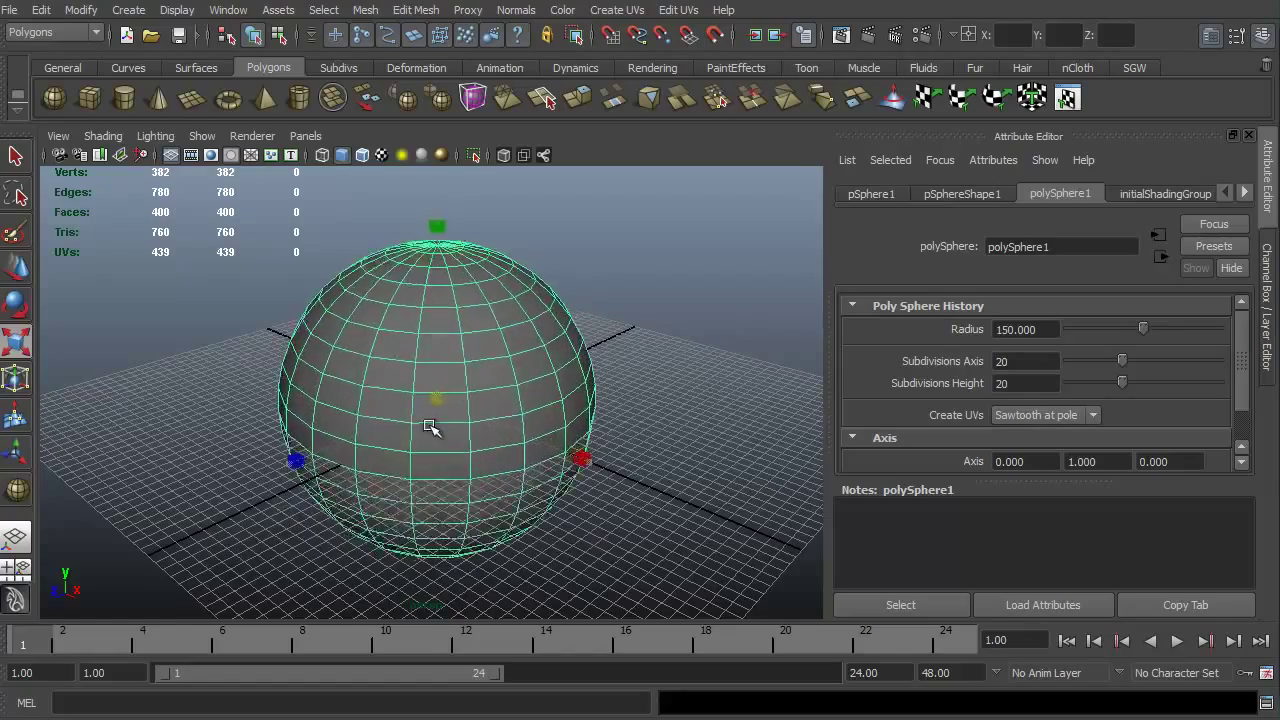
pyautogui.moveTo(430, 426); pyautogui.dragTo(398, 522)
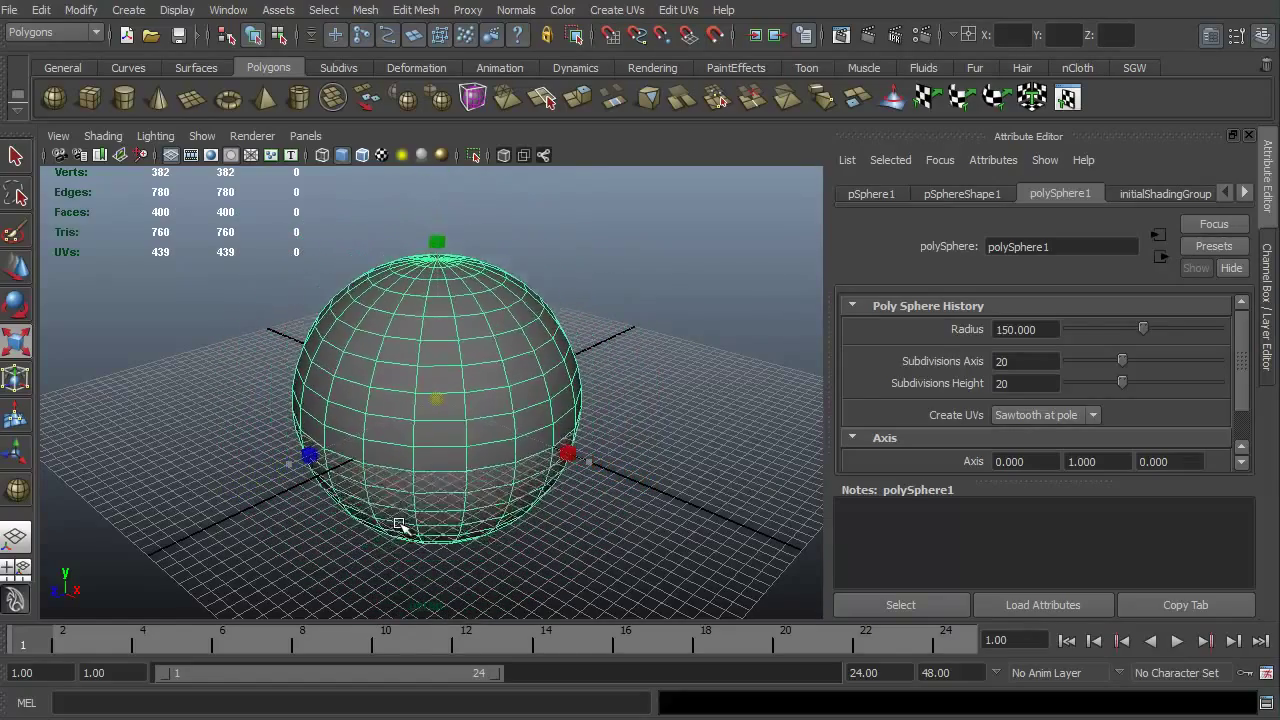
pyautogui.moveTo(313, 624); pyautogui.dragTo(453, 487)
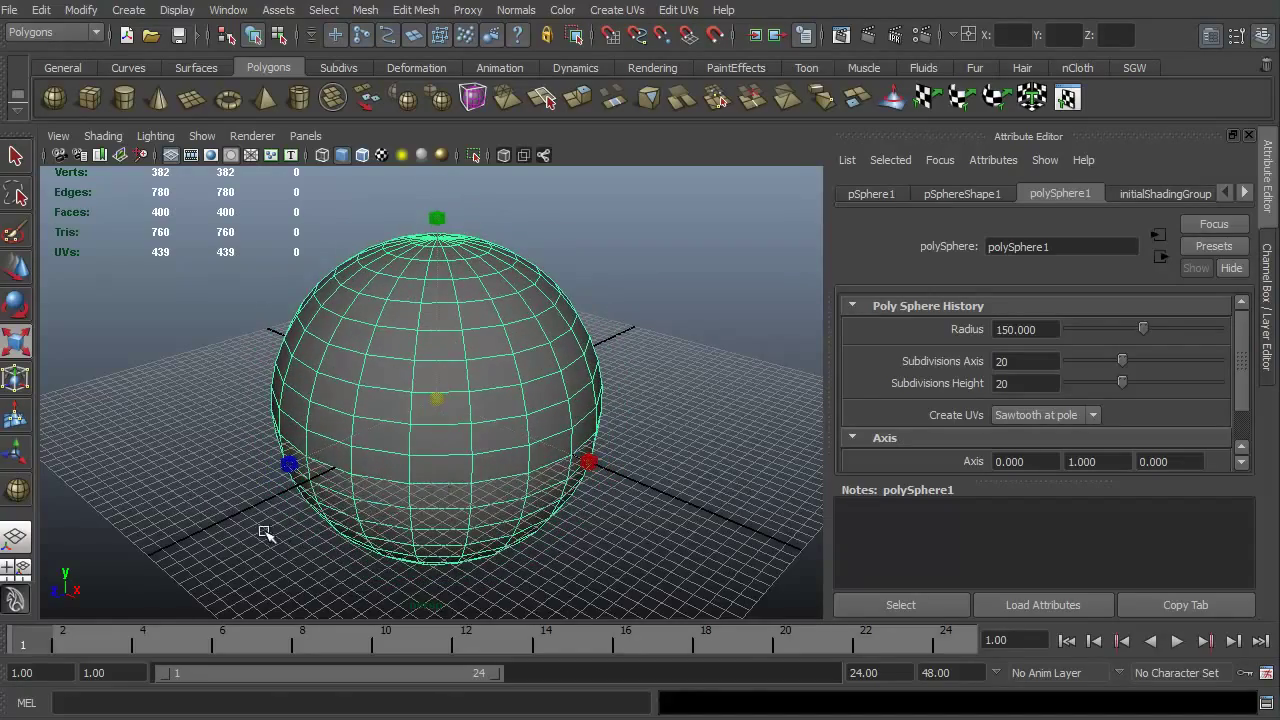
# Switch between the Move, Rotate and Scale tools to compare their manipulators on the sphere
pyautogui.keyDown('alt'); pyautogui.moveTo(265, 533); pyautogui.dragTo(322, 525); pyautogui.keyUp('alt')
pyautogui.keyDown('alt'); pyautogui.moveTo(368, 460); pyautogui.dragTo(422, 433); pyautogui.keyUp('alt')
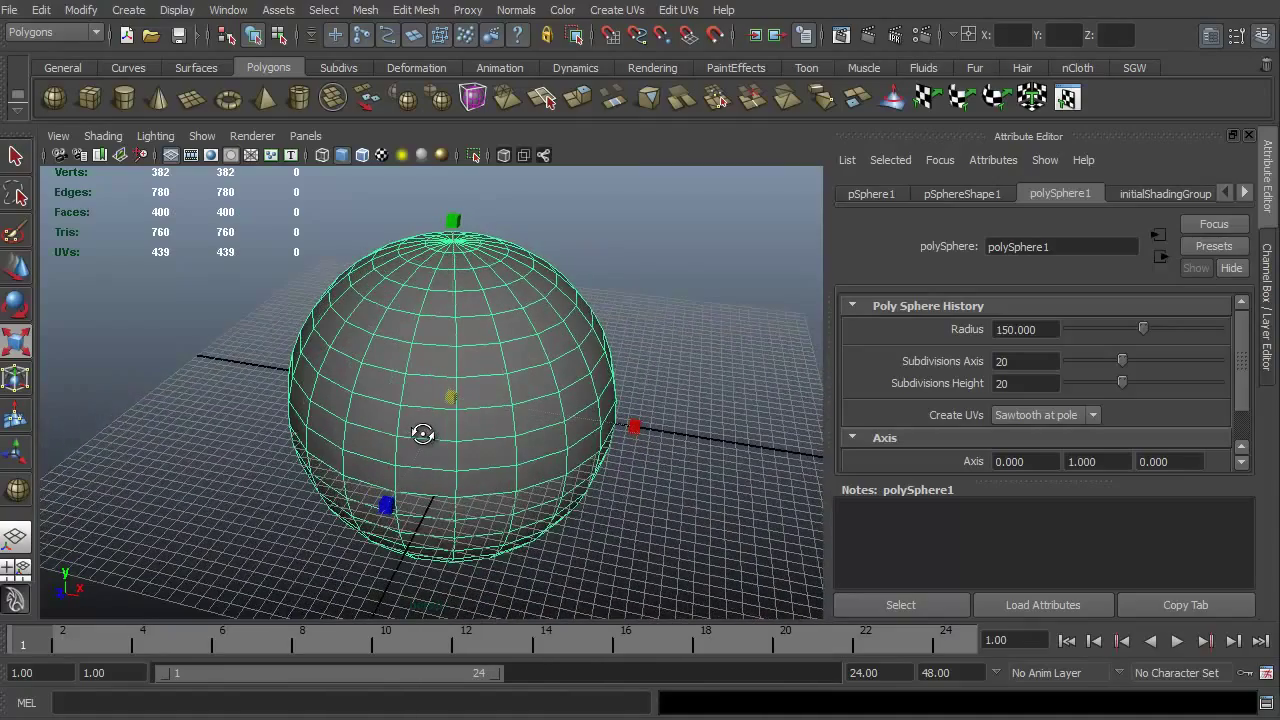
pyautogui.keyDown('alt'); pyautogui.moveTo(328, 443); pyautogui.dragTo(448, 415); pyautogui.keyUp('alt')
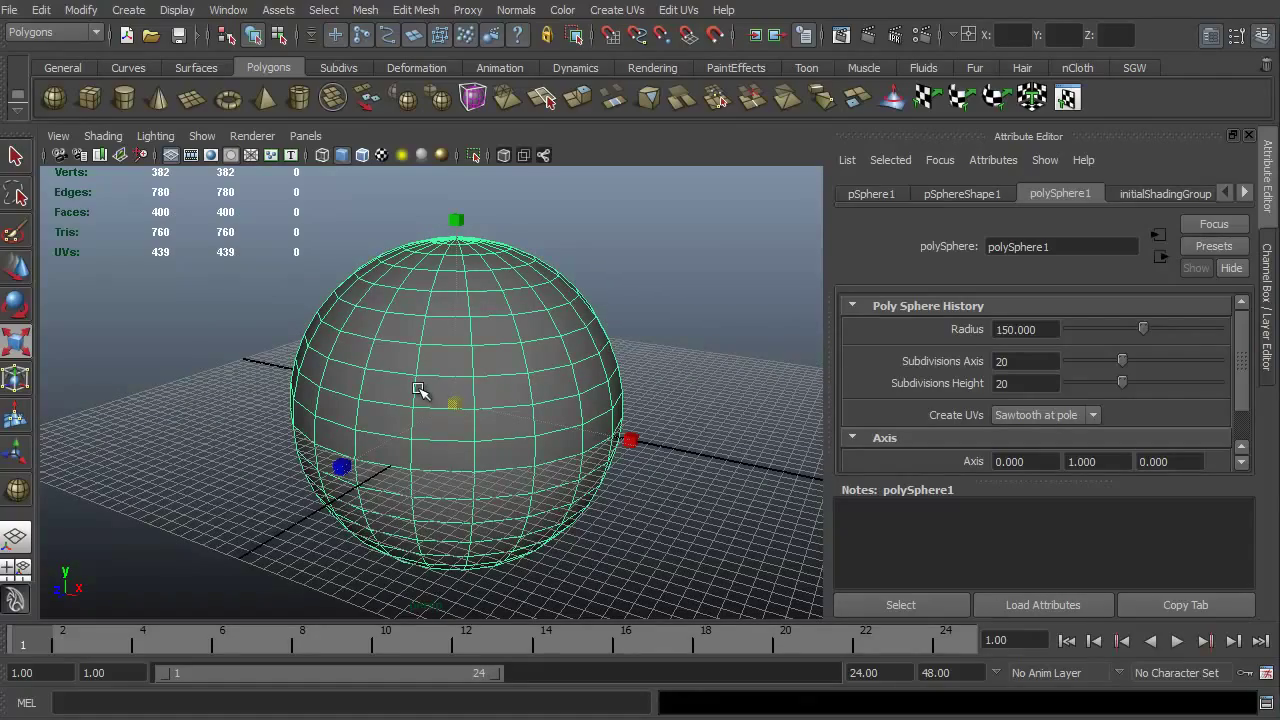
pyautogui.keyDown('alt'); pyautogui.moveTo(251, 434); pyautogui.dragTo(249, 460); pyautogui.keyUp('alt')
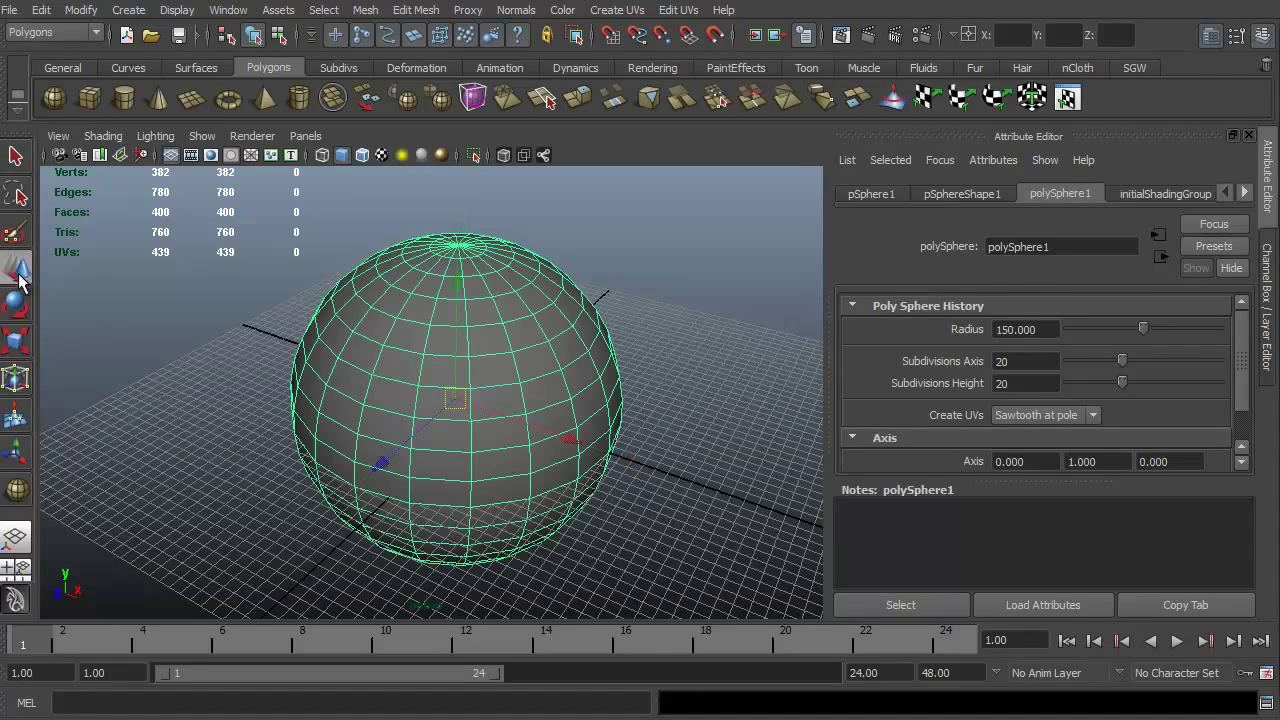
pyautogui.click(18, 308)
pyautogui.click(20, 346)
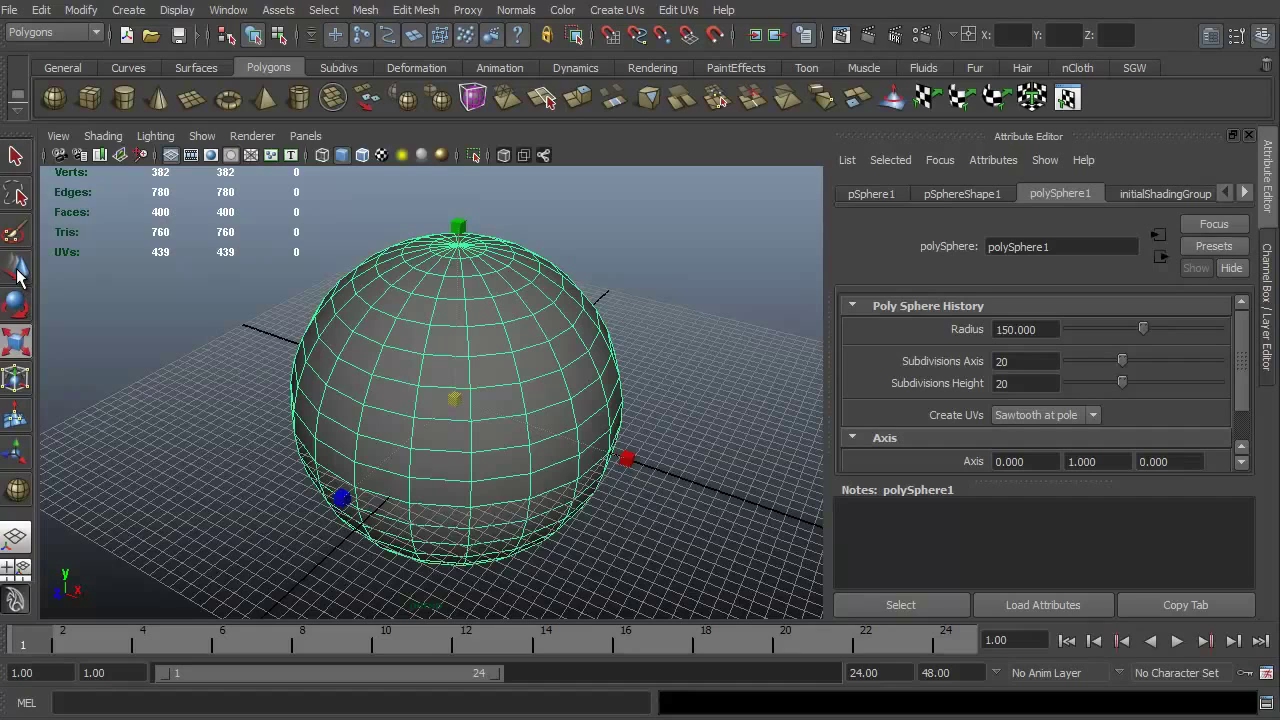
pyautogui.click(18, 273)
pyautogui.click(20, 298)
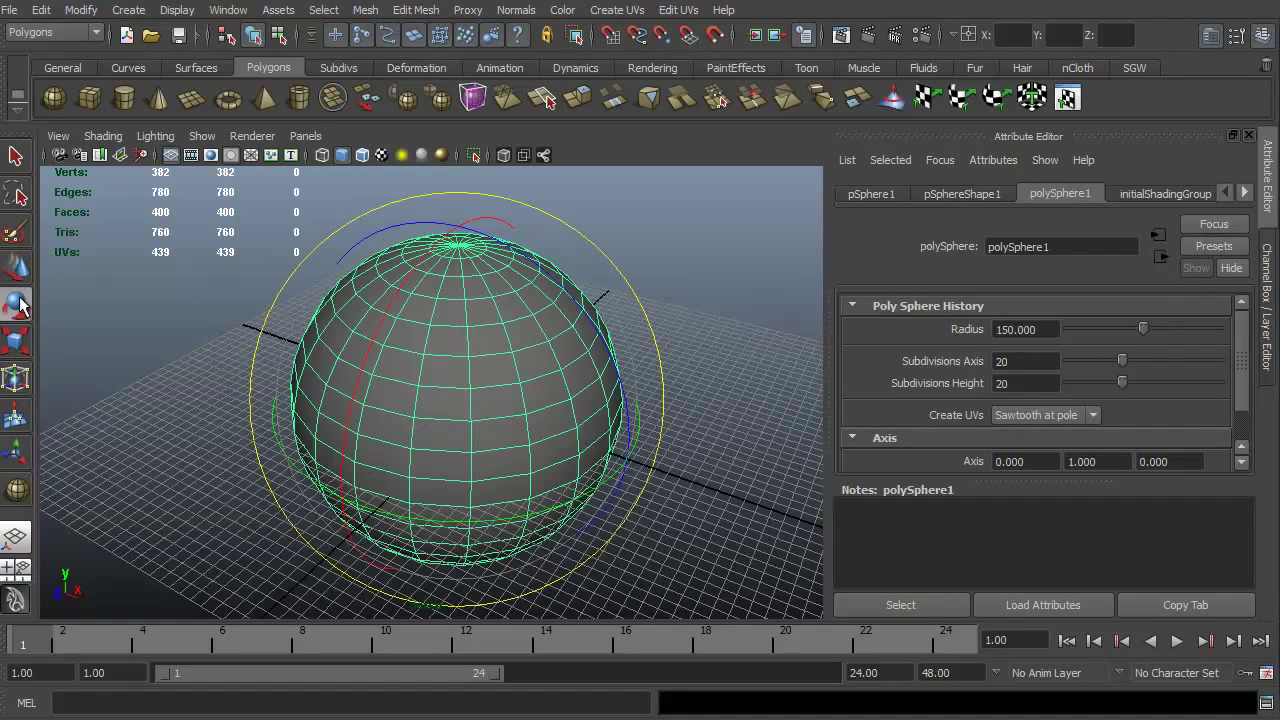
pyautogui.click(20, 346)
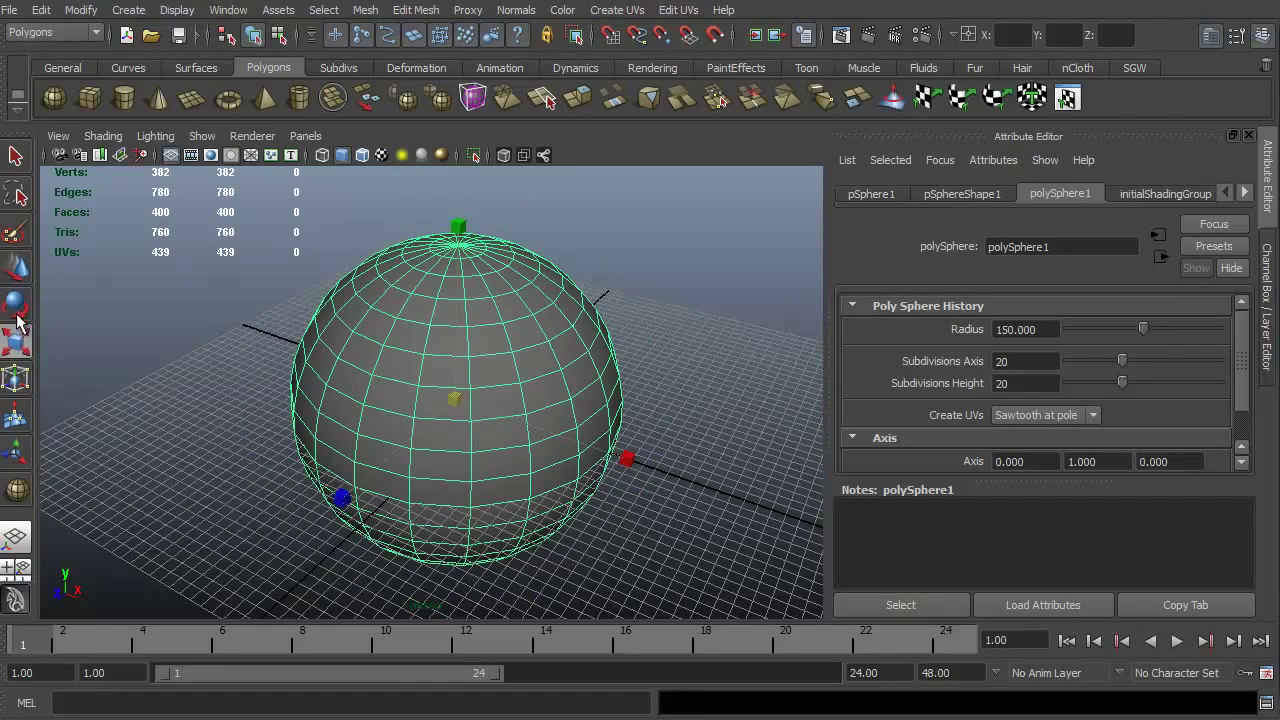
# Activate the Move tool and try sliding the sphere along the X axis, undoing the moves
pyautogui.click(16, 268)
pyautogui.keyDown('alt'); pyautogui.moveTo(620, 458); pyautogui.dragTo(745, 483, button='middle'); pyautogui.keyUp('alt')
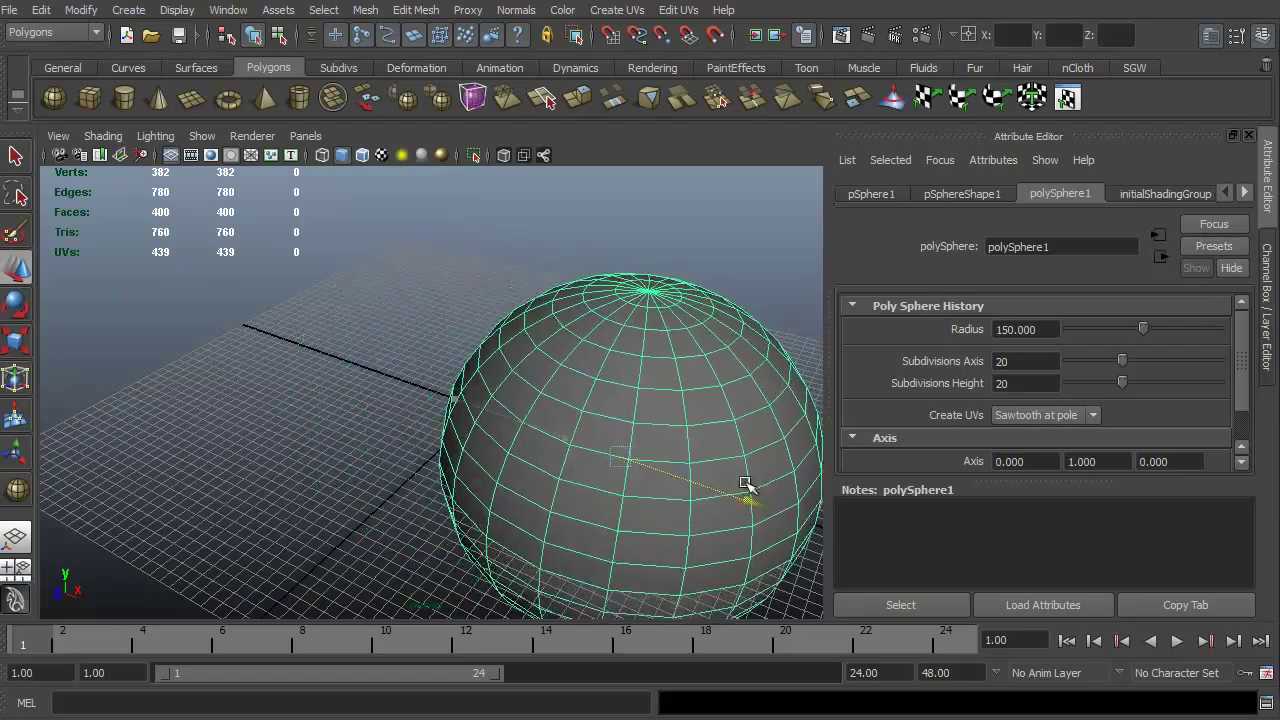
pyautogui.moveTo(745, 483); pyautogui.dragTo(563, 429)
pyautogui.hotkey('ctrl', 'z')
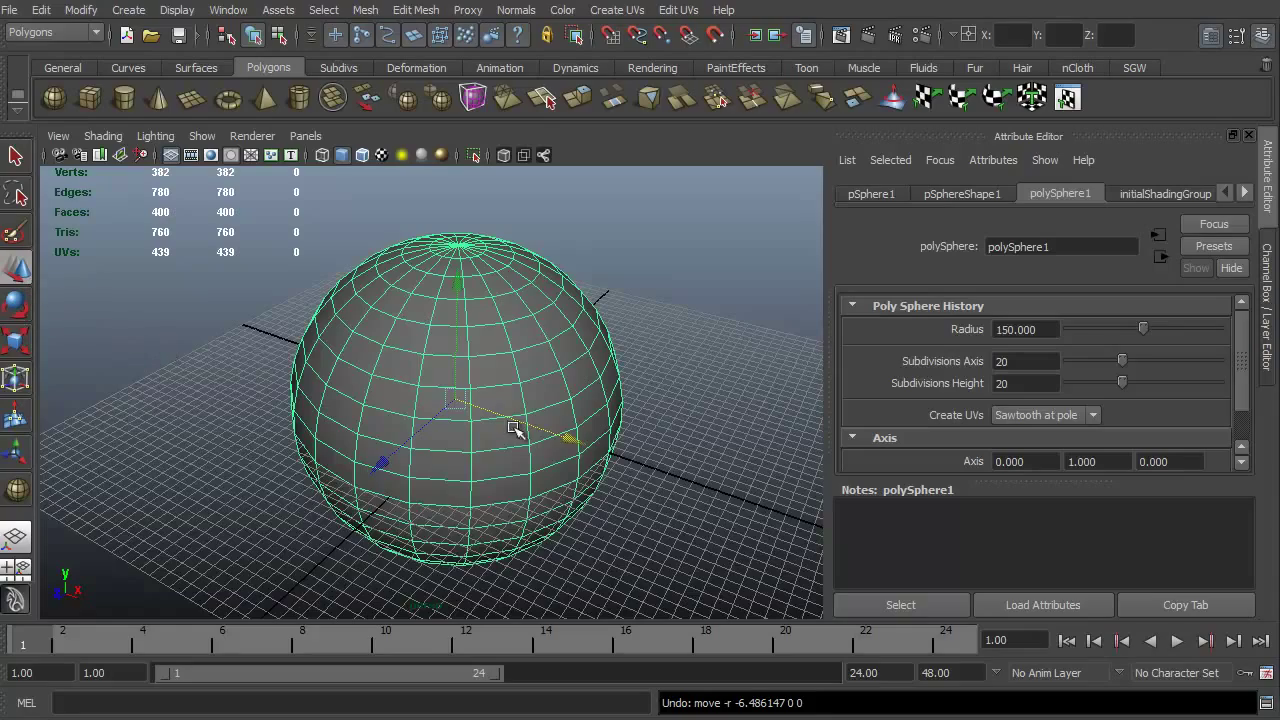
pyautogui.moveTo(574, 443)
pyautogui.mouseDown()
pyautogui.moveTo(625, 465)
pyautogui.moveTo(571, 443)
pyautogui.mouseUp()
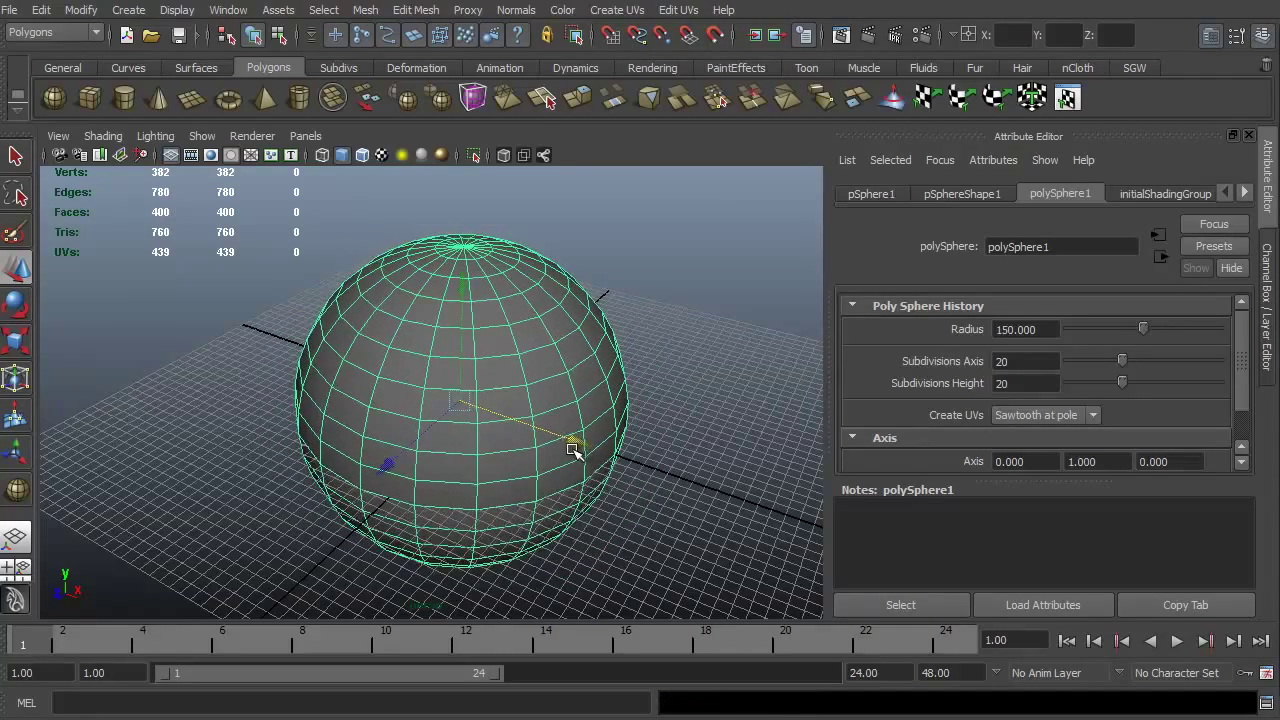
pyautogui.hotkey('ctrl', 'z')
# Try rotating the sphere around its X axis and scaling it uniformly, undoing both changes
pyautogui.press('e')
pyautogui.moveTo(375, 354); pyautogui.dragTo(380, 387)
pyautogui.hotkey('ctrl', 'z')
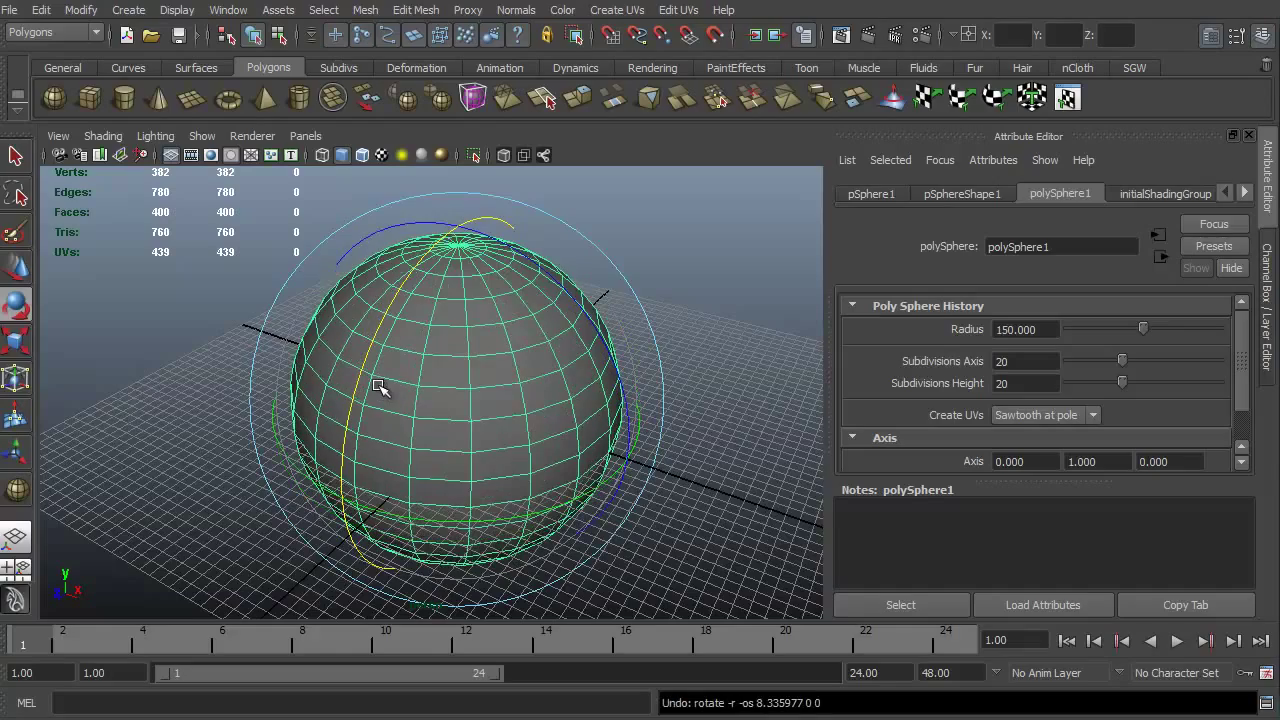
pyautogui.press('r')
pyautogui.moveTo(457, 400); pyautogui.dragTo(485, 395)
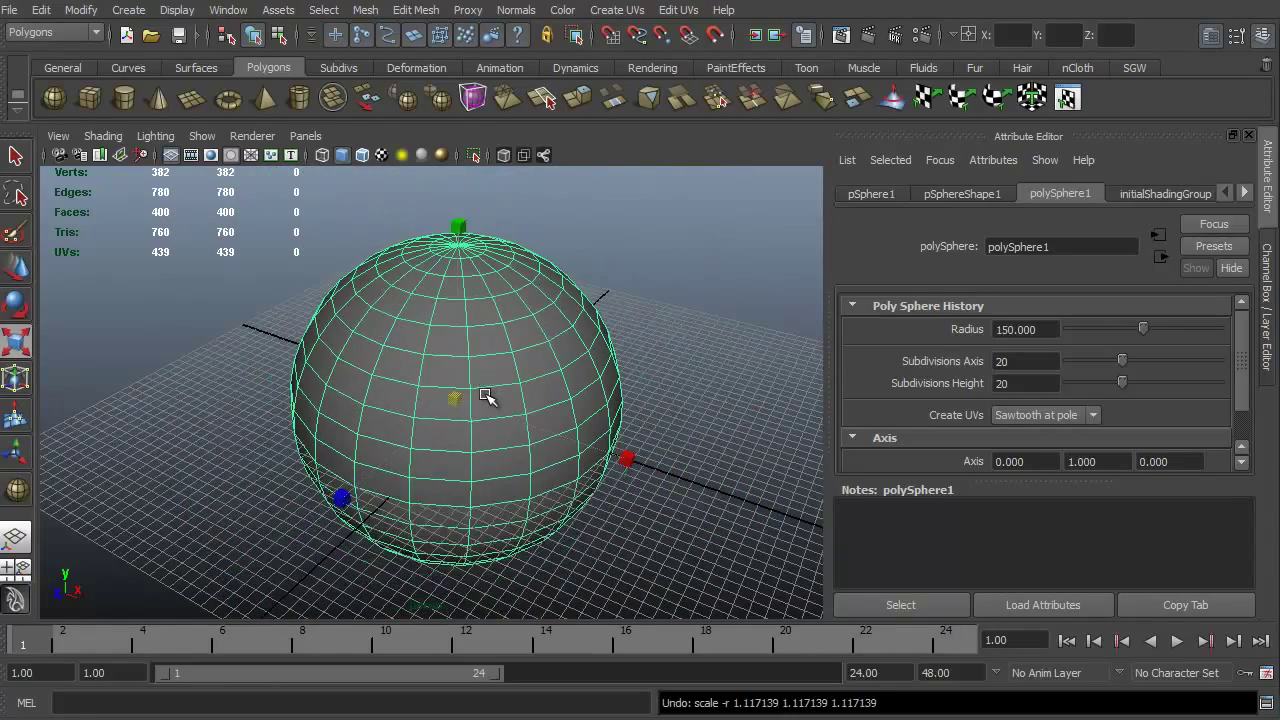
# Return to the Move tool and snap the sphere's pivot from its centre to a vertex on the upper front surface
pyautogui.press('w')
pyautogui.moveTo(455, 518)
pyautogui.keyDown('alt'); pyautogui.mouseDown()
pyautogui.moveTo(430, 490)
pyautogui.moveTo(420, 523)
pyautogui.moveTo(449, 517)
pyautogui.moveTo(435, 510)
pyautogui.mouseUp(); pyautogui.keyUp('alt')
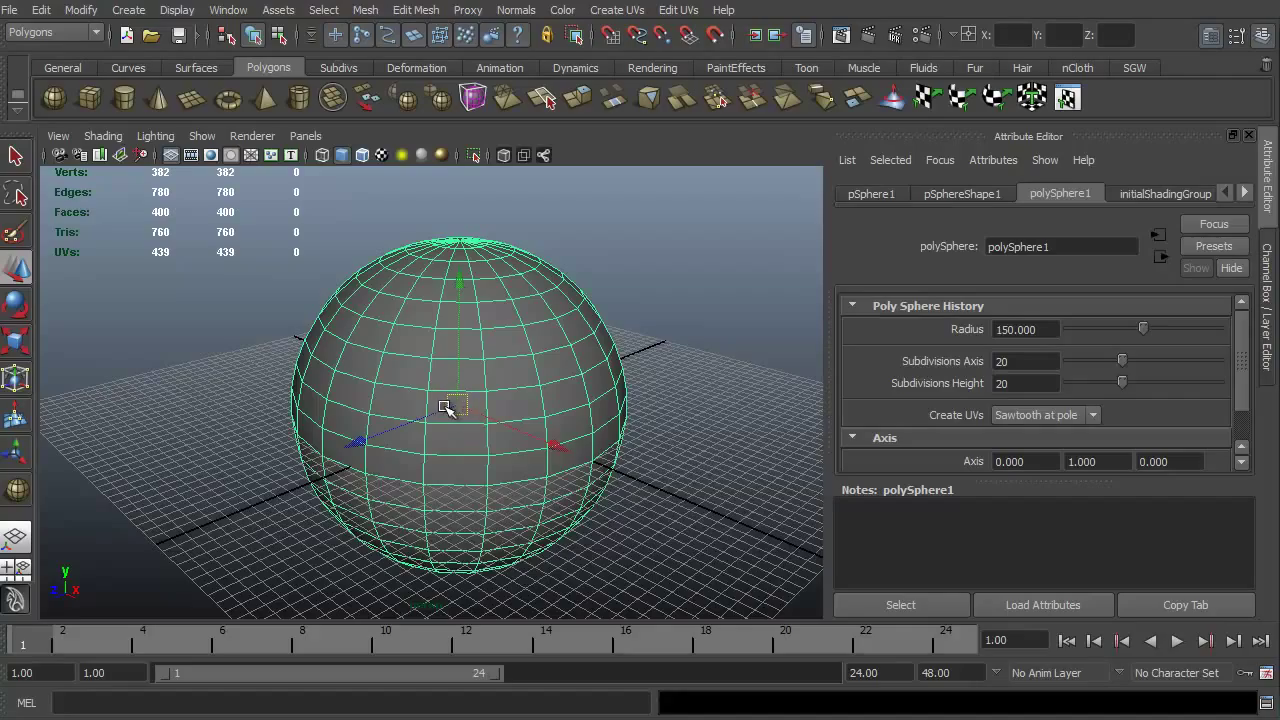
pyautogui.moveTo(371, 529)
pyautogui.keyDown('alt'); pyautogui.mouseDown()
pyautogui.moveTo(366, 486)
pyautogui.moveTo(509, 473)
pyautogui.moveTo(563, 357)
pyautogui.moveTo(551, 503)
pyautogui.moveTo(430, 496)
pyautogui.moveTo(350, 522)
pyautogui.mouseUp(); pyautogui.keyUp('alt')
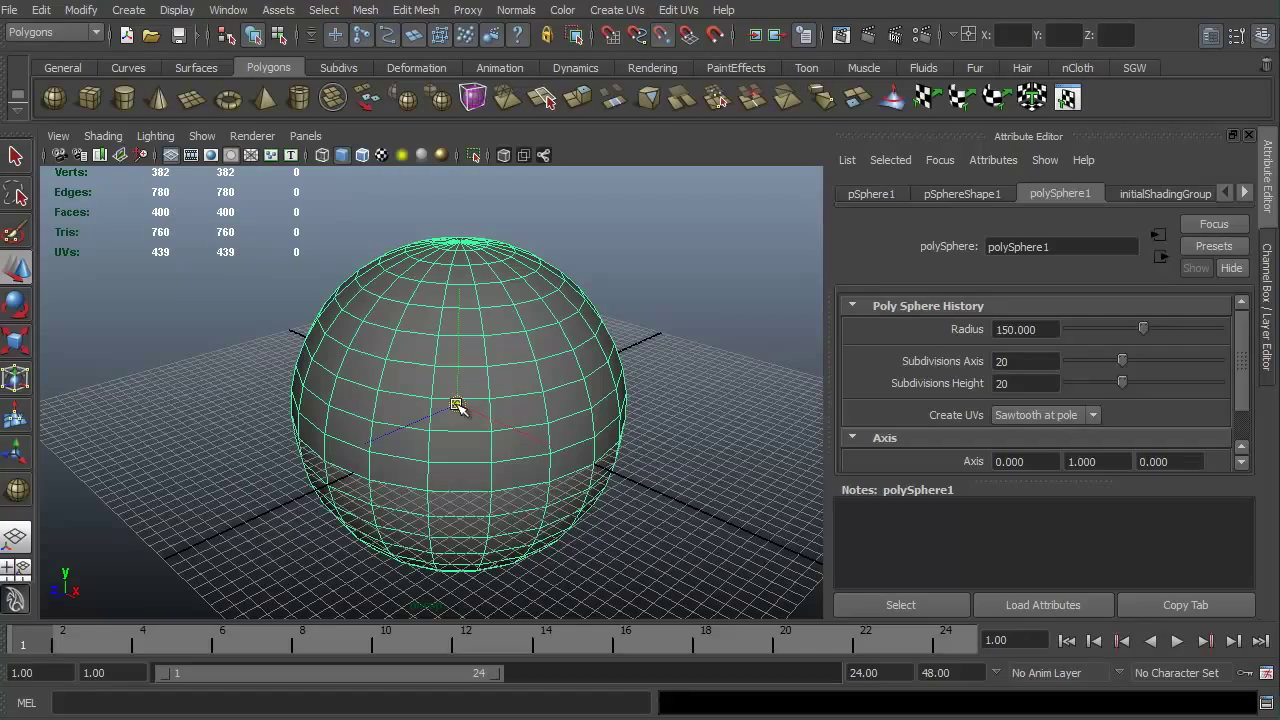
pyautogui.moveTo(457, 404); pyautogui.dragTo(483, 310)
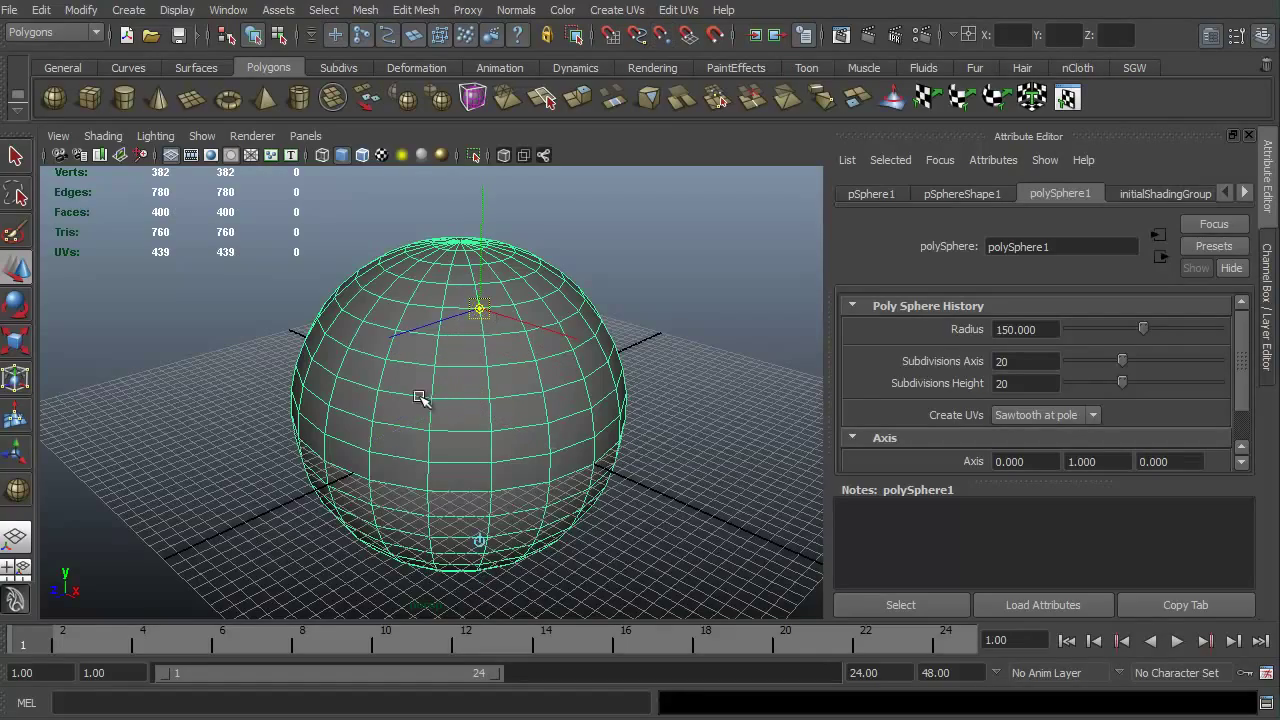
# Examine the pivot's placement on the sphere's surface from several angles and distances
pyautogui.keyDown('alt'); pyautogui.moveTo(275, 504); pyautogui.dragTo(400, 334); pyautogui.keyUp('alt')
pyautogui.keyDown('alt'); pyautogui.moveTo(483, 362); pyautogui.dragTo(529, 391); pyautogui.keyUp('alt')
pyautogui.keyDown('alt'); pyautogui.moveTo(529, 391); pyautogui.dragTo(623, 460, button='right'); pyautogui.keyUp('alt')
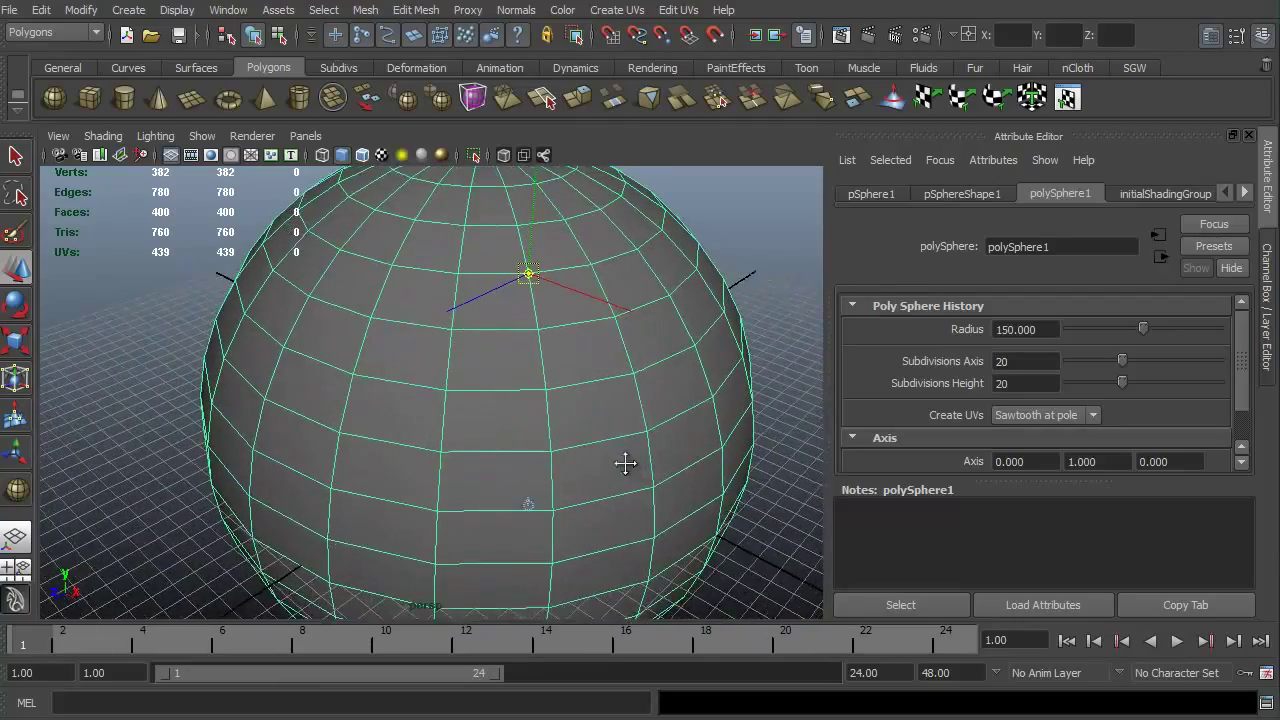
pyautogui.keyDown('alt'); pyautogui.moveTo(623, 460); pyautogui.dragTo(545, 482); pyautogui.keyUp('alt')
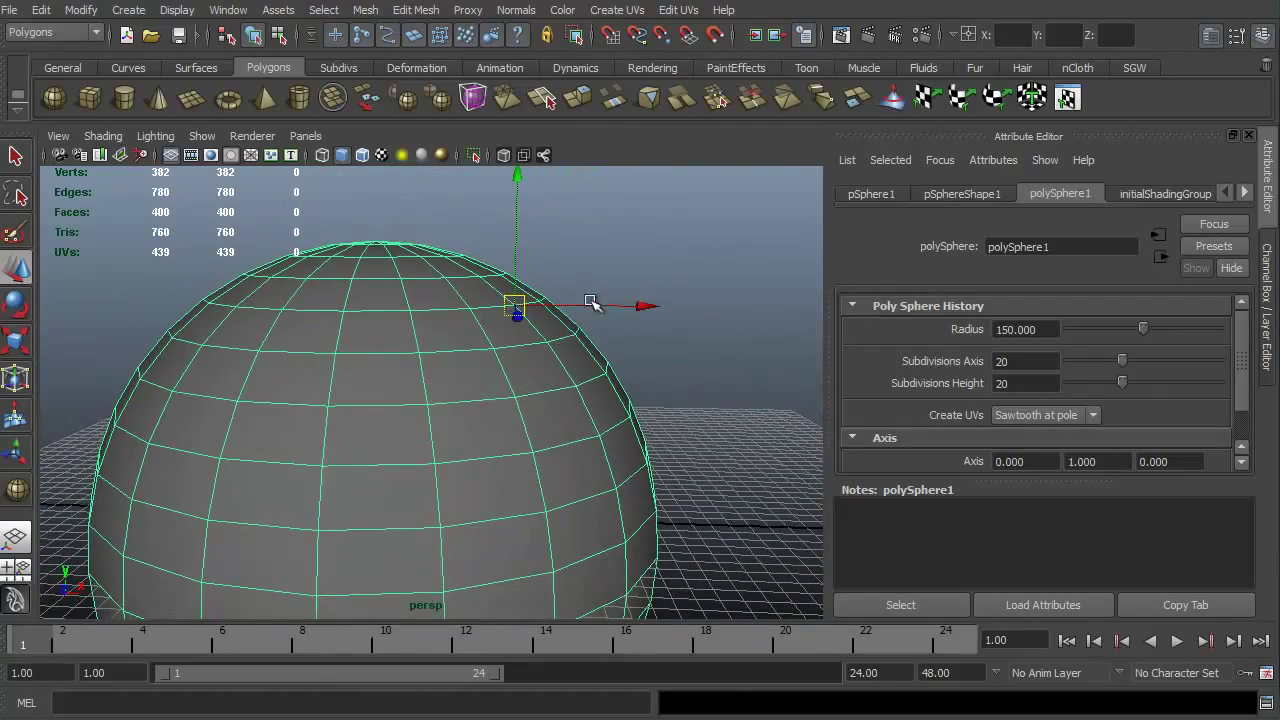
pyautogui.keyDown('alt'); pyautogui.moveTo(506, 420); pyautogui.dragTo(471, 366); pyautogui.keyUp('alt')
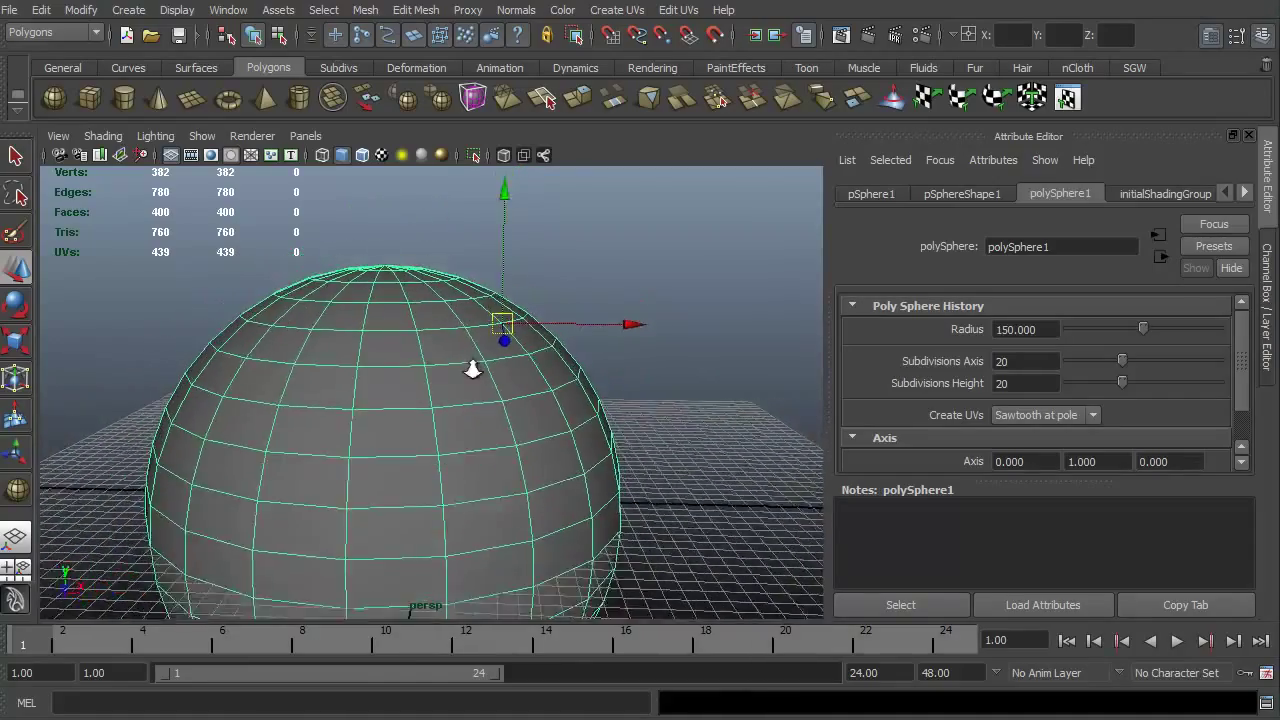
pyautogui.keyDown('alt'); pyautogui.moveTo(471, 366); pyautogui.dragTo(434, 286, button='right'); pyautogui.keyUp('alt')
pyautogui.keyDown('alt'); pyautogui.moveTo(434, 286); pyautogui.dragTo(506, 362); pyautogui.keyUp('alt')
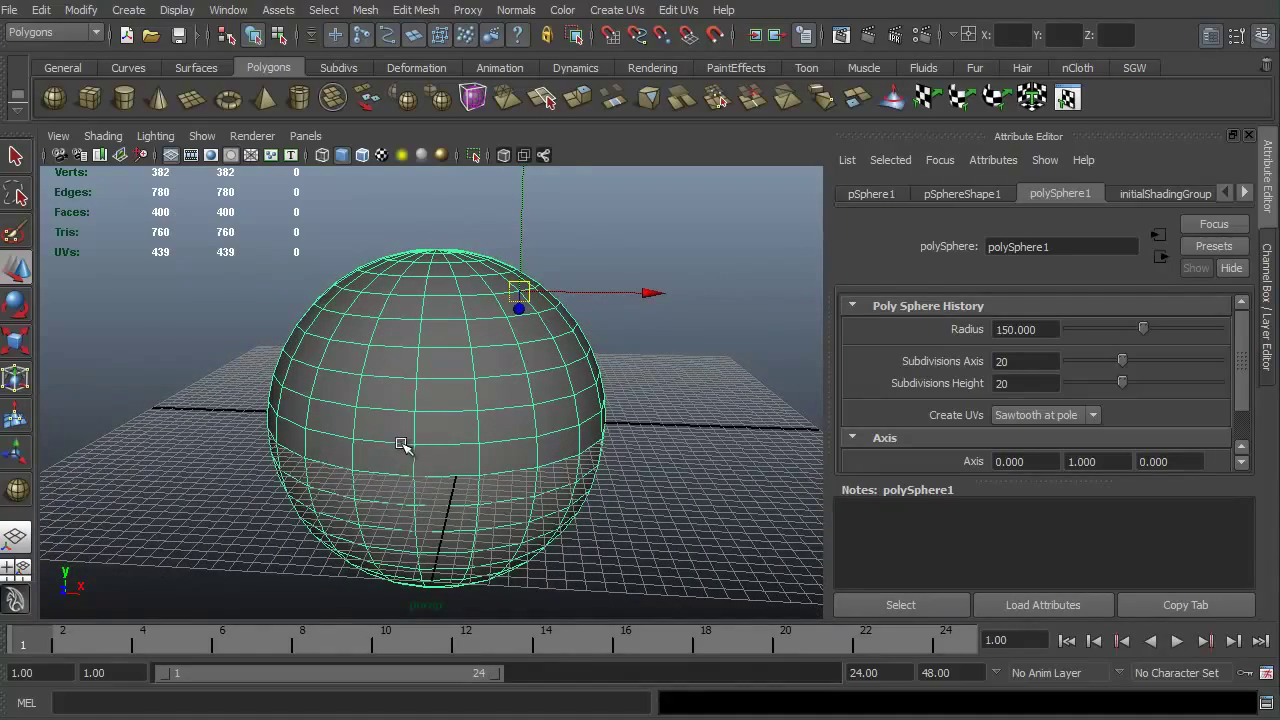
pyautogui.keyDown('alt'); pyautogui.moveTo(437, 420); pyautogui.dragTo(346, 424); pyautogui.keyUp('alt')
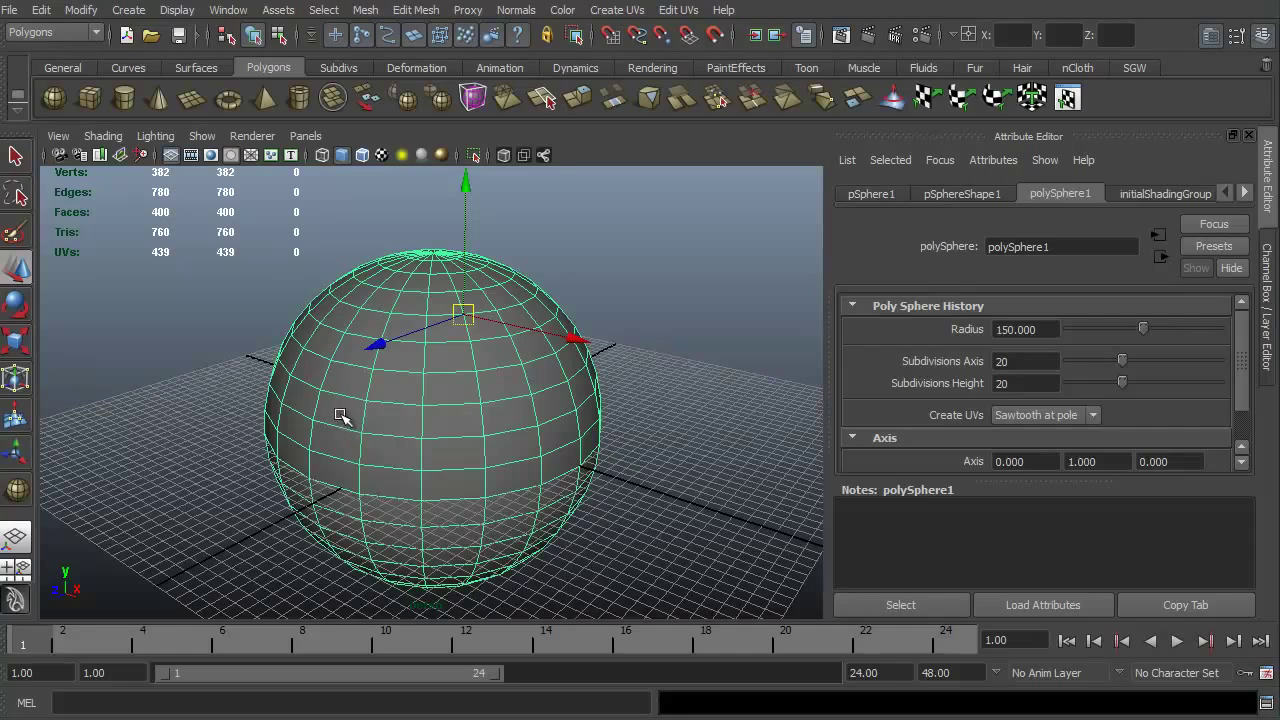
# Snap the sphere's pivot to another vertex on its front surface, and move it onto the grid outside the sphere with grid snapping
pyautogui.press('d')
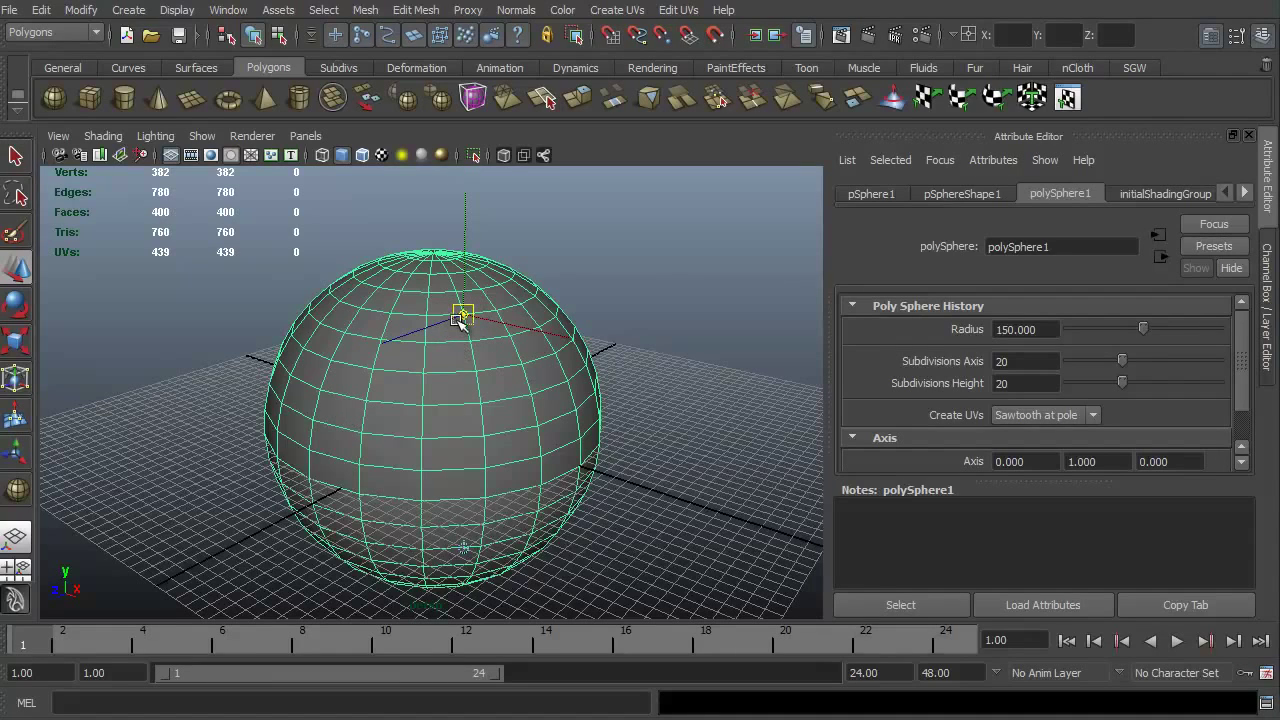
pyautogui.press('v')
pyautogui.moveTo(463, 317); pyautogui.dragTo(370, 405)
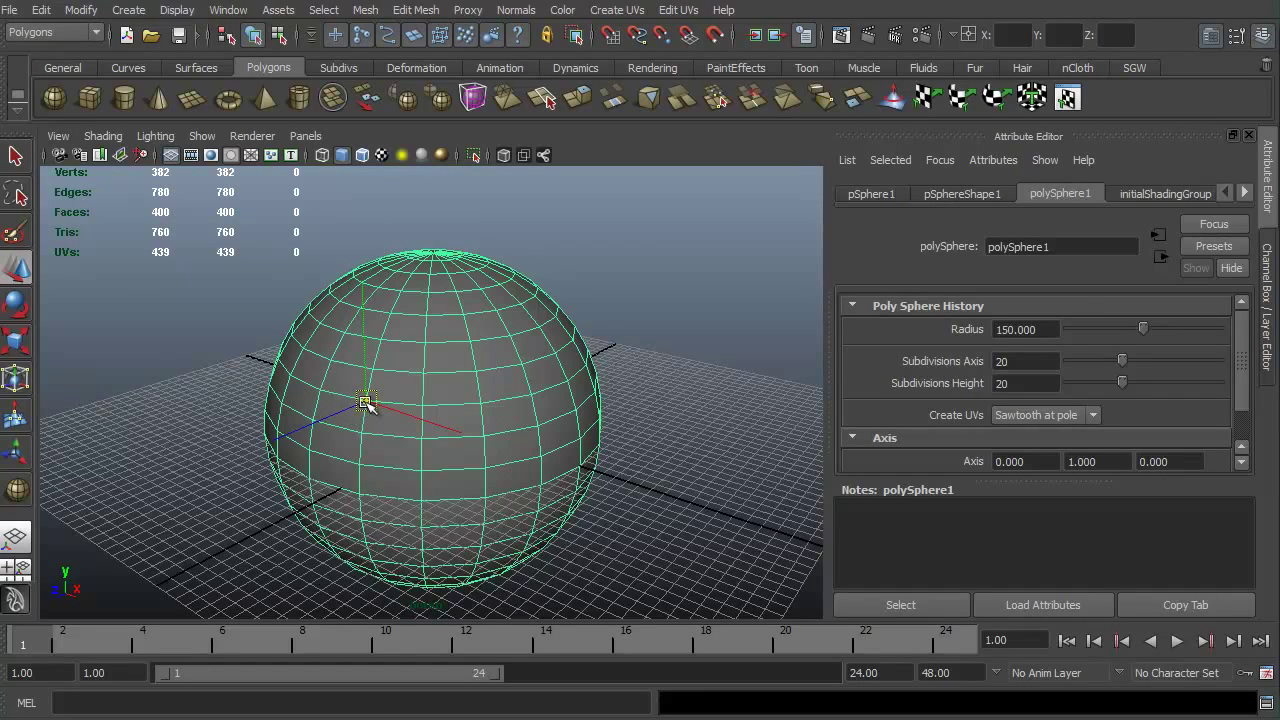
pyautogui.moveTo(367, 404); pyautogui.dragTo(251, 514)
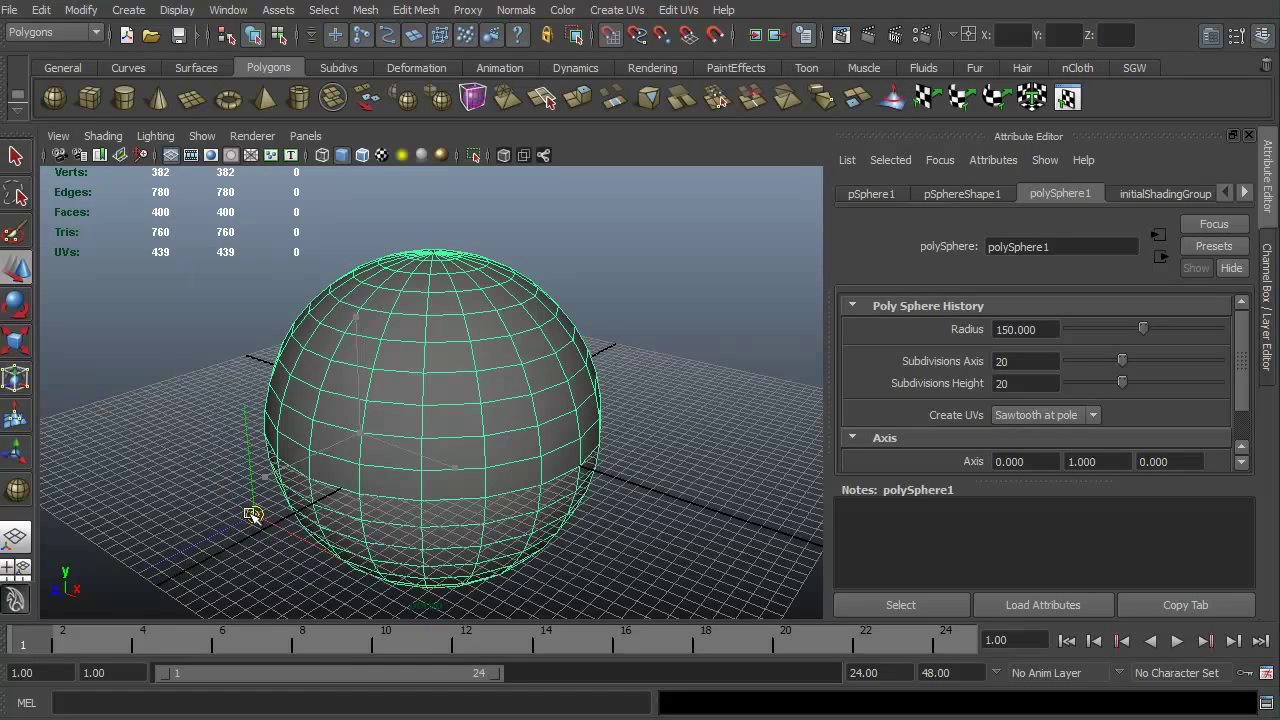
# Undo the pivot's last grid move and view the sphere in a single side view, toggling the four-view layout
pyautogui.press('space')
pyautogui.moveTo(129, 533); pyautogui.dragTo(141, 513)
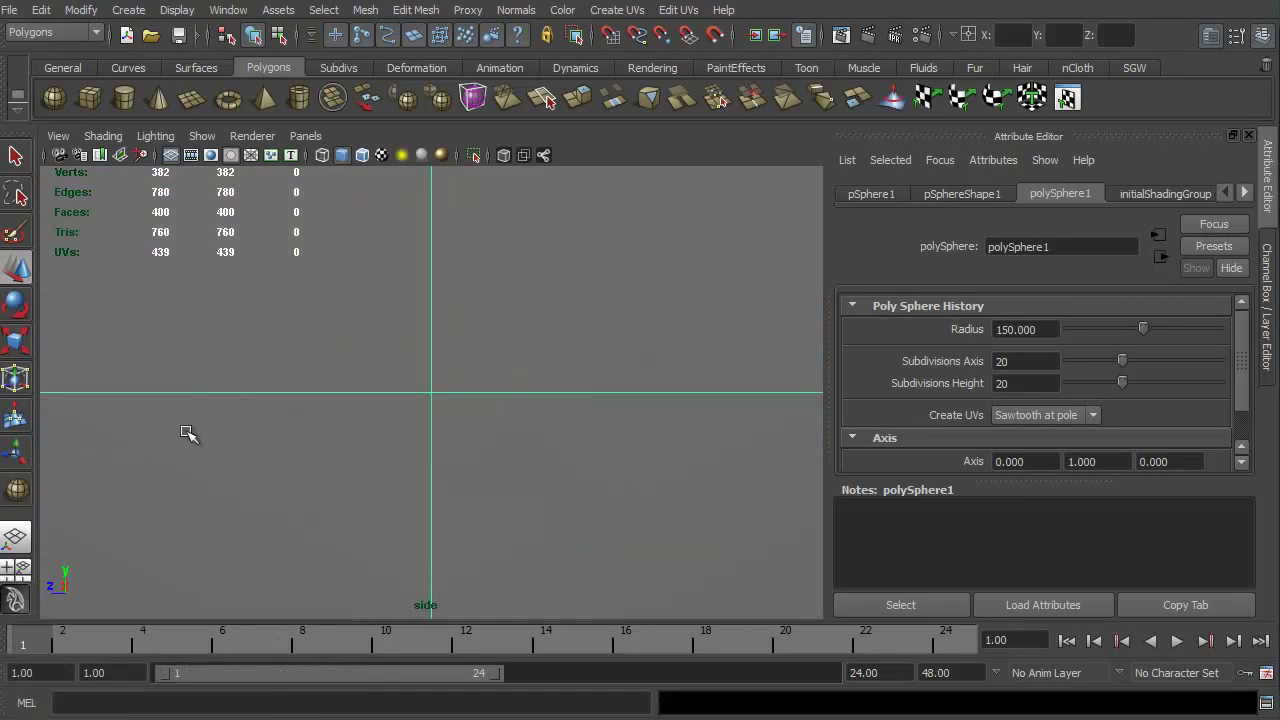
pyautogui.press('space')
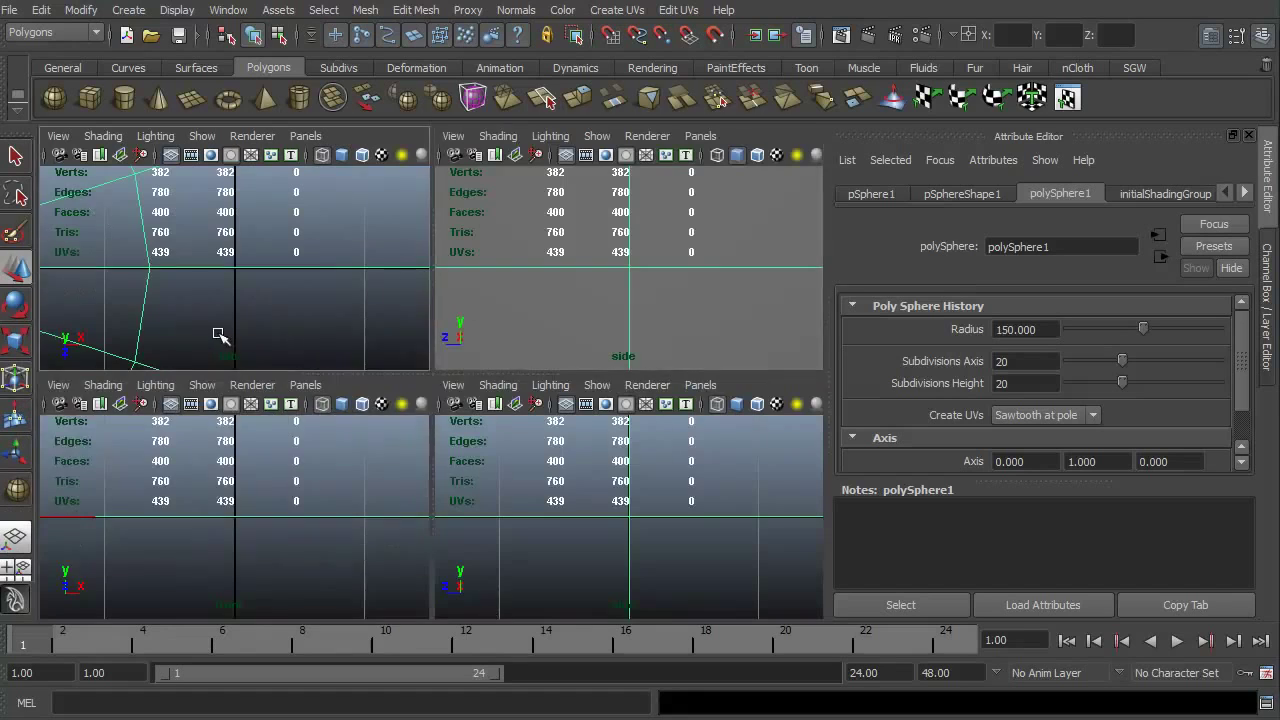
pyautogui.press('space')
pyautogui.press('space')
pyautogui.press('space')
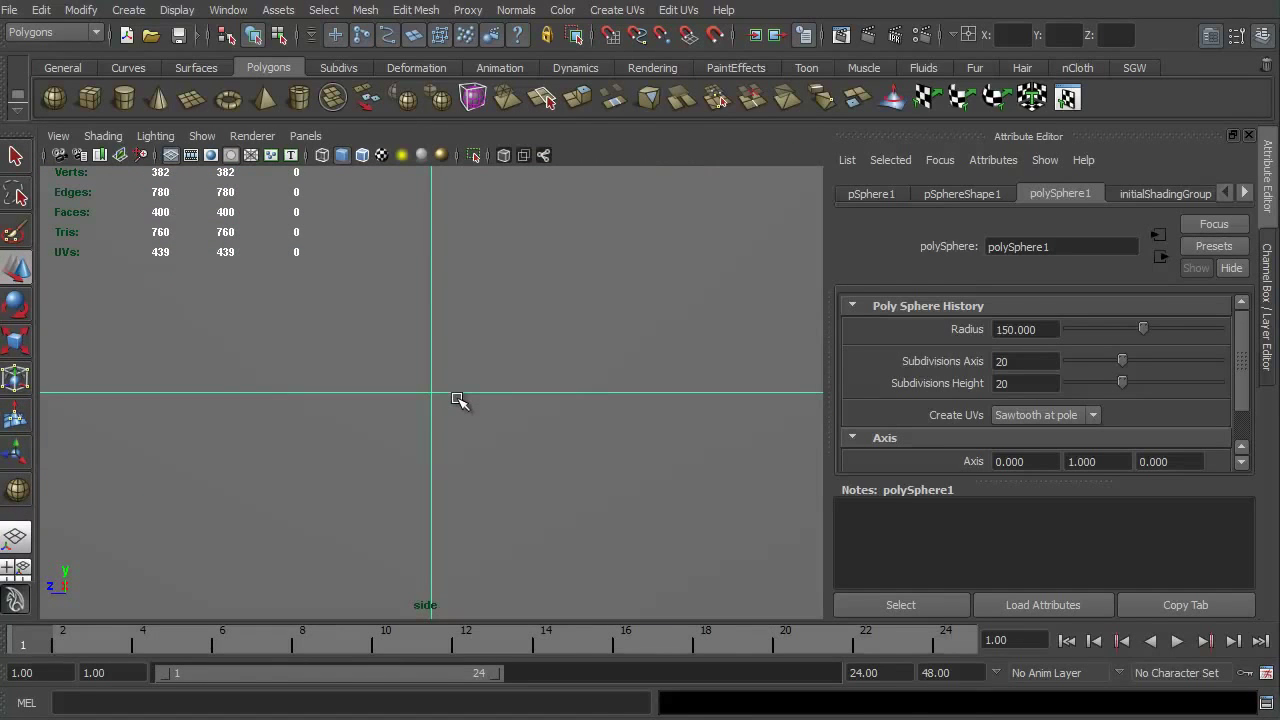
pyautogui.press('space')
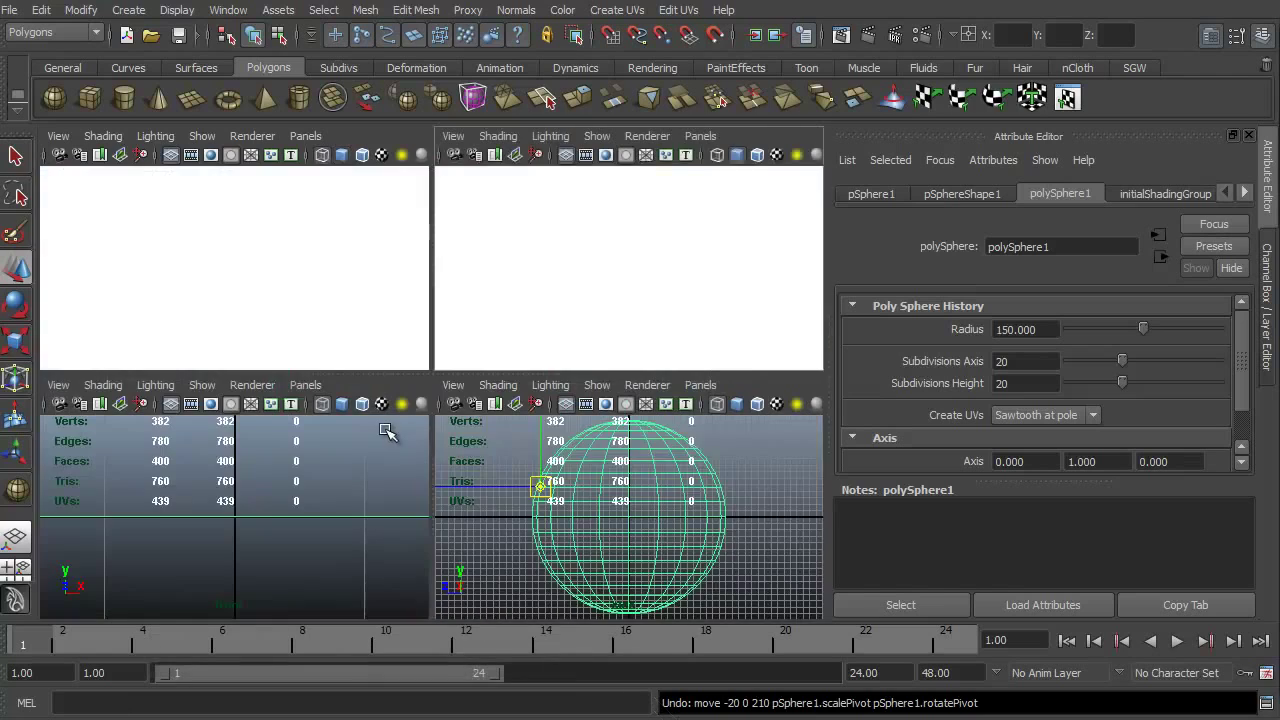
pyautogui.press('space')
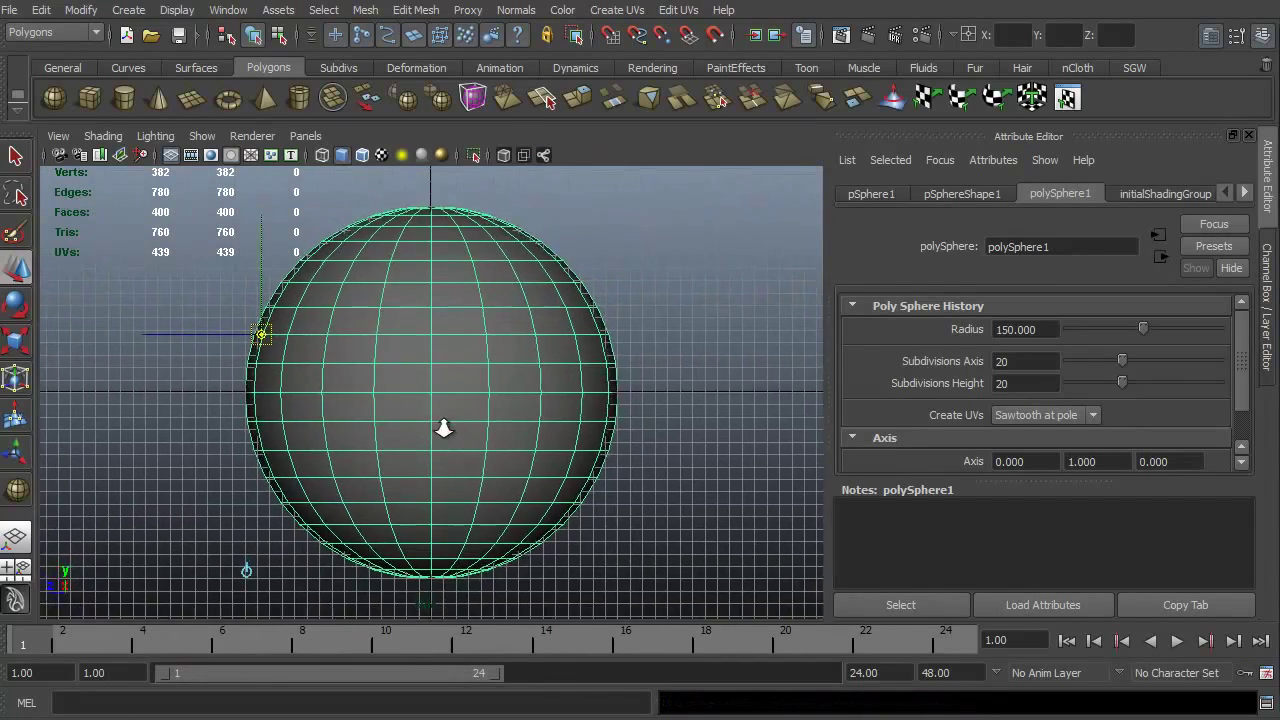
pyautogui.moveTo(444, 428)
pyautogui.keyDown('alt'); pyautogui.mouseDown(button='middle')
pyautogui.moveTo(408, 380)
pyautogui.moveTo(434, 380)
pyautogui.moveTo(451, 423)
pyautogui.moveTo(423, 437)
pyautogui.mouseUp(button='middle'); pyautogui.keyUp('alt')
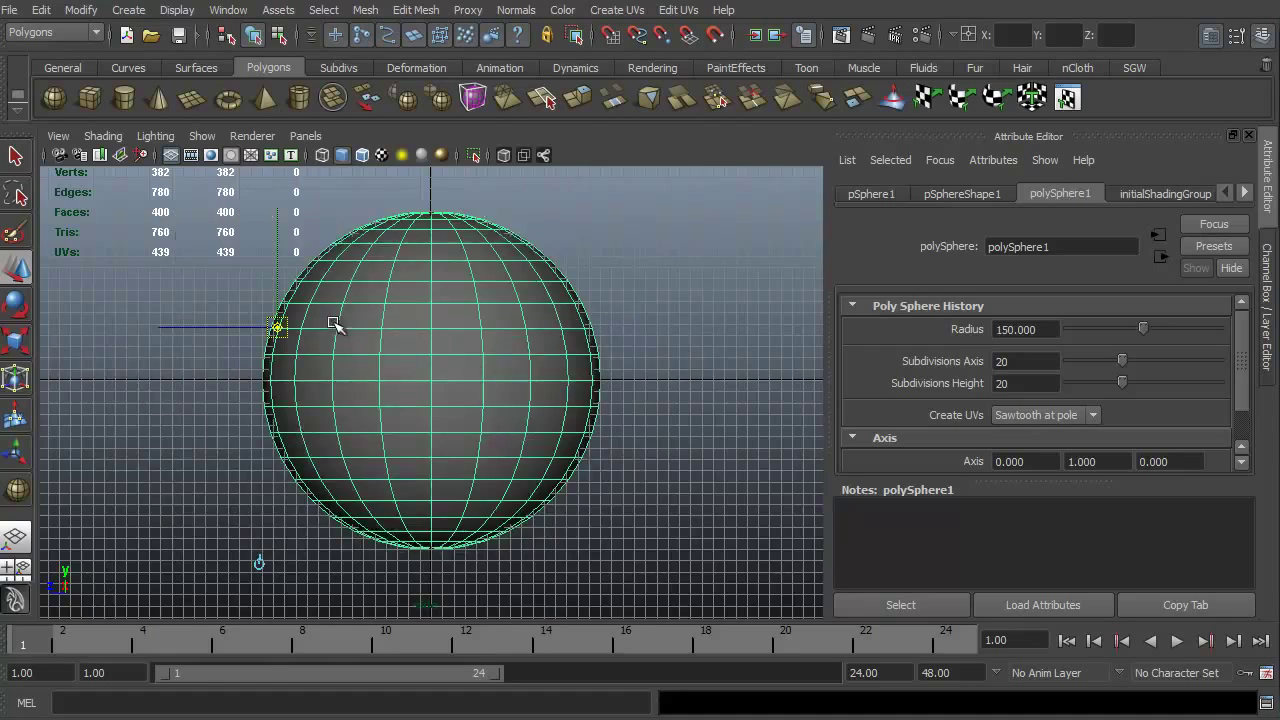
pyautogui.press('space')
pyautogui.press('space')
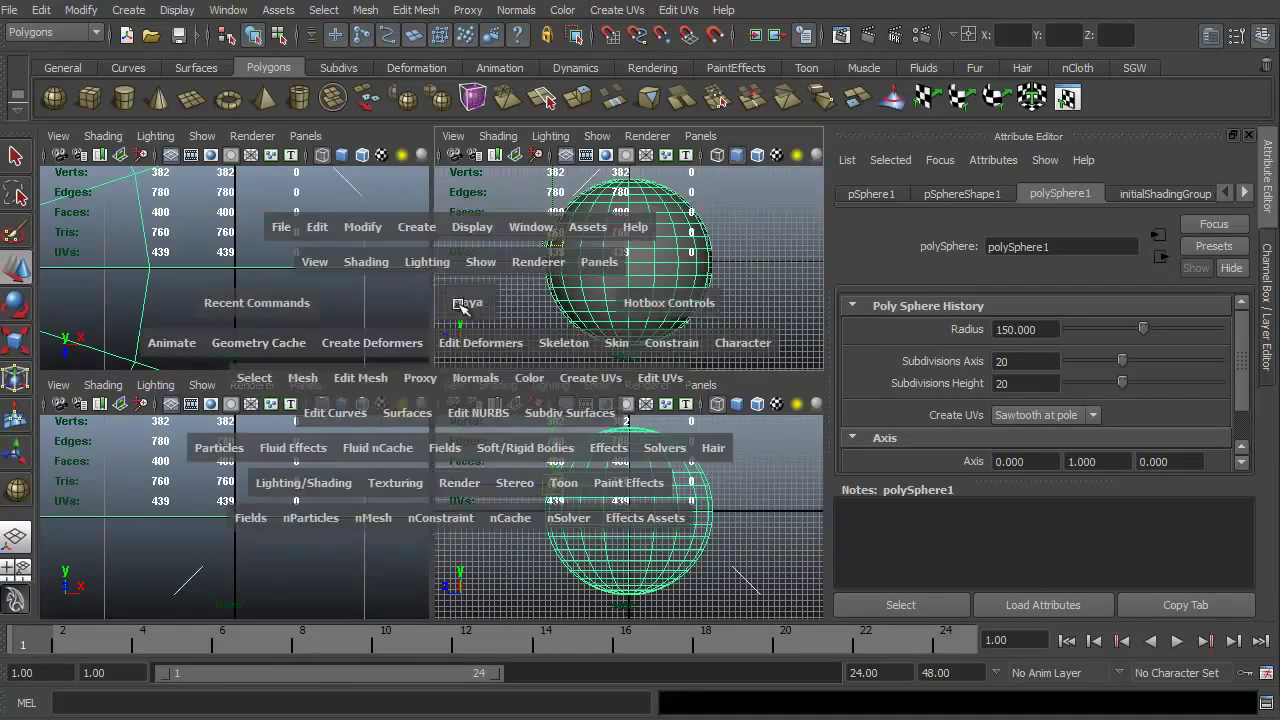
# Switch the enlarged viewport from the side view back to the persp camera
pyautogui.click(306, 136)
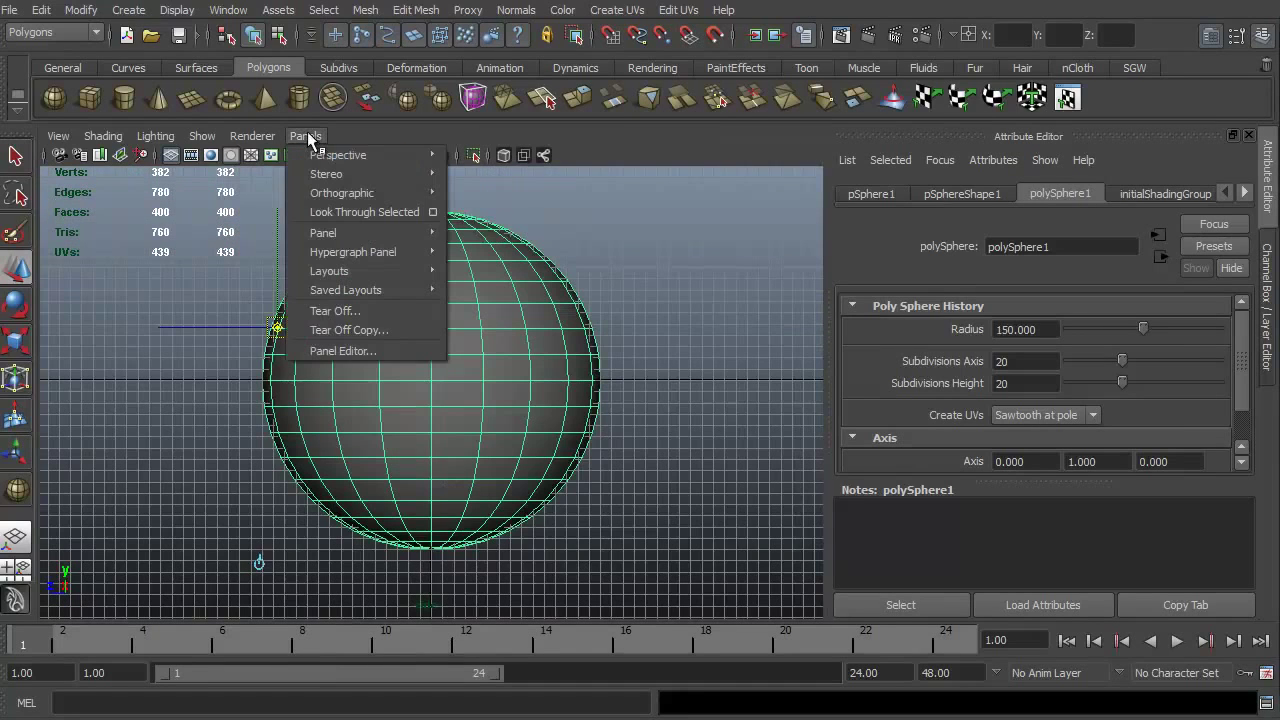
pyautogui.moveTo(312, 155)
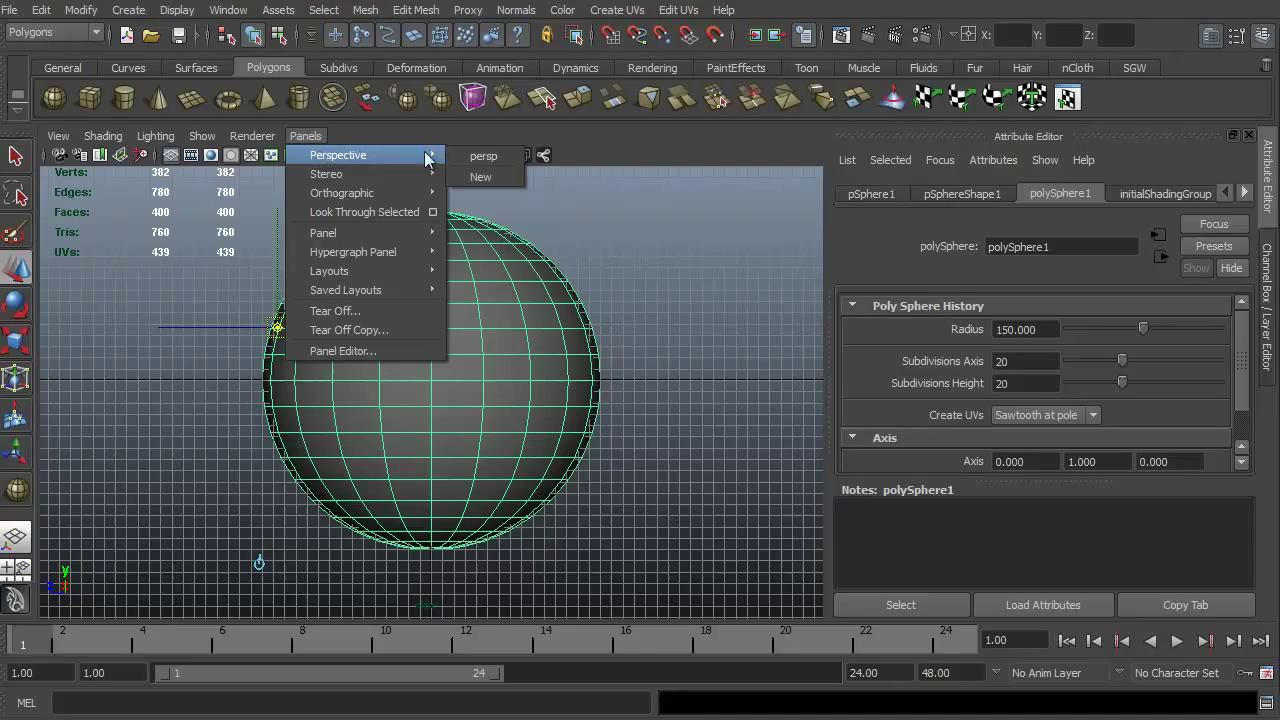
pyautogui.click(484, 157)
pyautogui.moveTo(178, 520)
pyautogui.keyDown('alt'); pyautogui.mouseDown()
pyautogui.moveTo(306, 489)
pyautogui.moveTo(143, 514)
pyautogui.moveTo(181, 514)
pyautogui.mouseUp(); pyautogui.keyUp('alt')
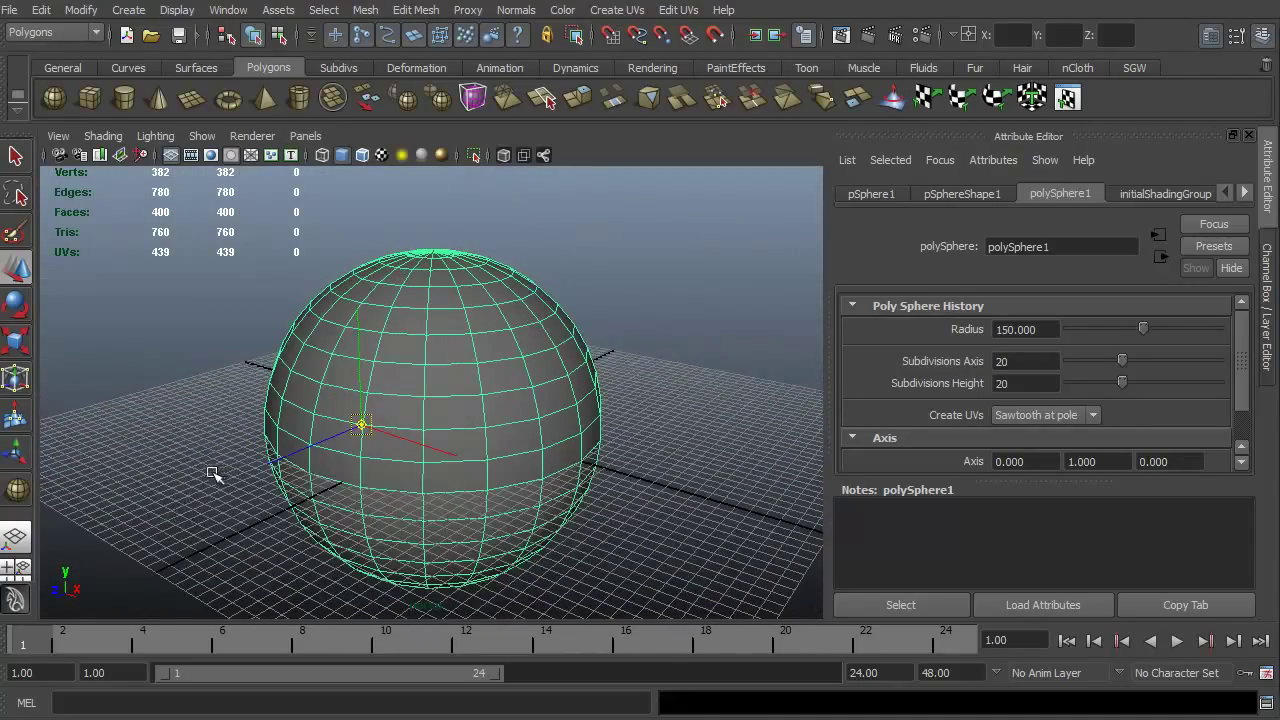
# Move the sphere's pivot onto a grid intersection in front of the sphere with grid snapping, and leave pivot editing
pyautogui.press('x')
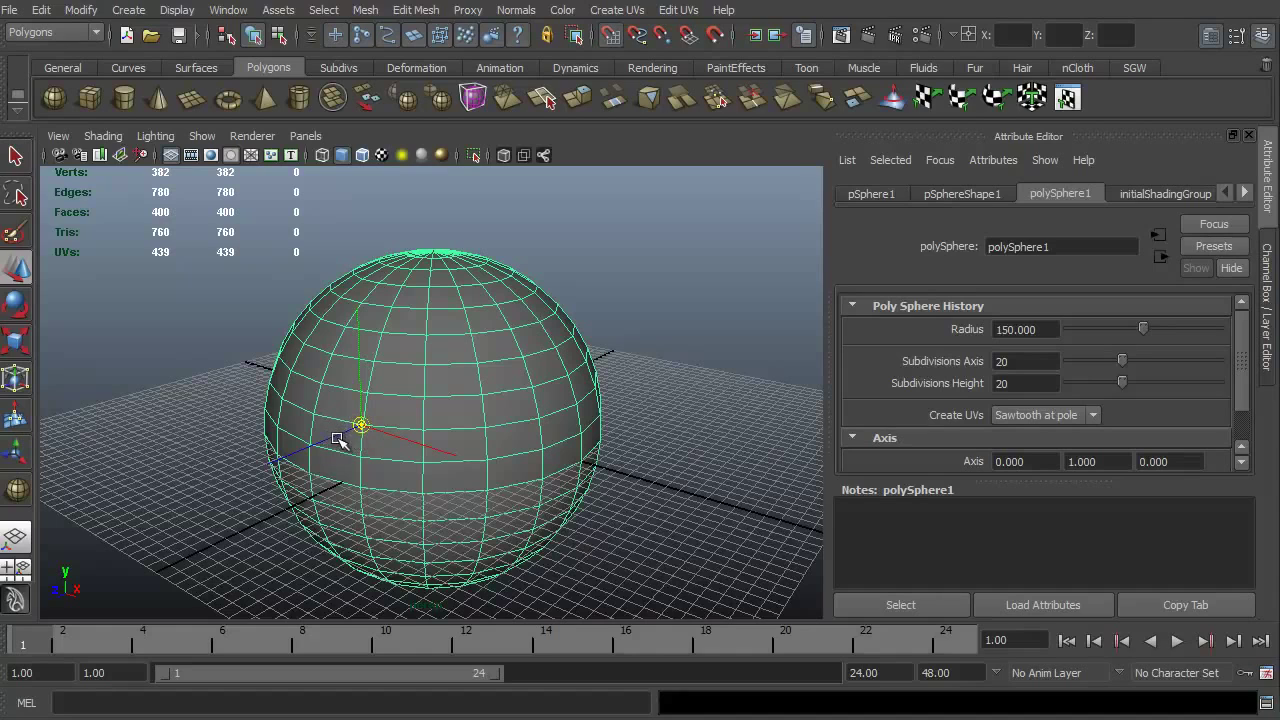
pyautogui.moveTo(360, 425); pyautogui.dragTo(279, 556)
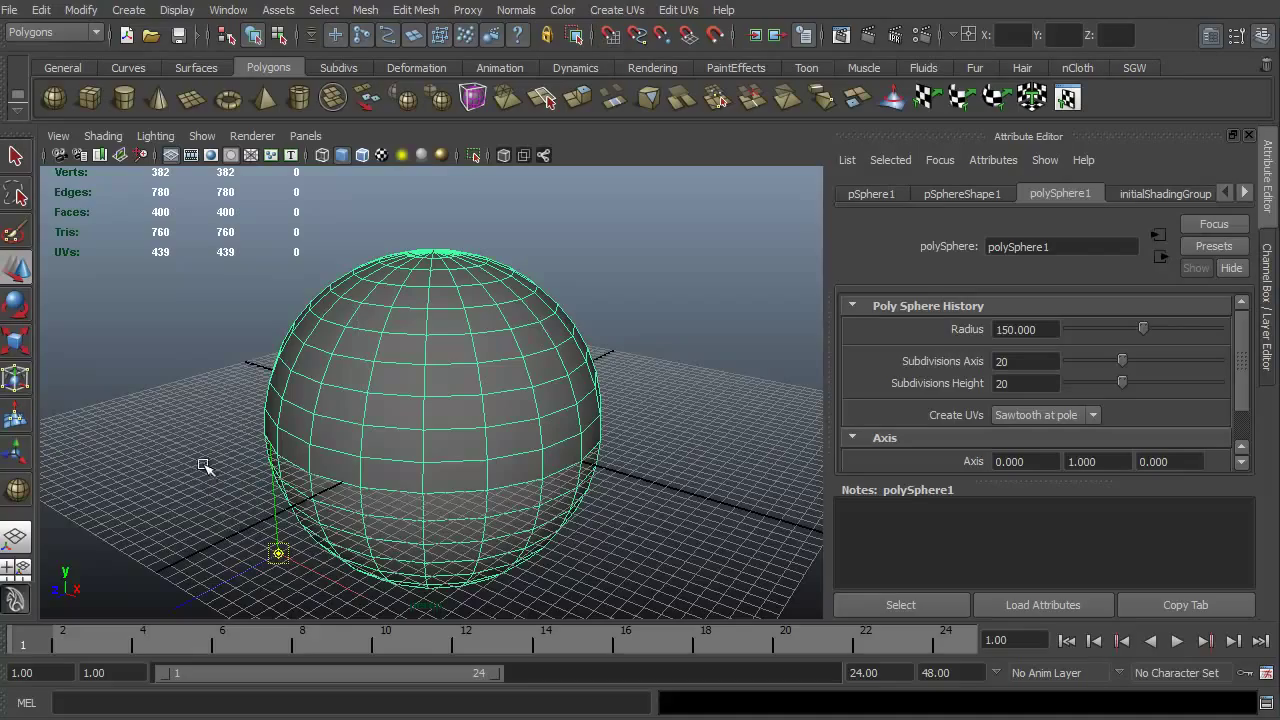
pyautogui.keyDown('alt'); pyautogui.moveTo(200, 491); pyautogui.dragTo(400, 522); pyautogui.keyUp('alt')
pyautogui.keyDown('alt'); pyautogui.moveTo(524, 510); pyautogui.dragTo(260, 529); pyautogui.keyUp('alt')
pyautogui.scroll(4, 300, 510)
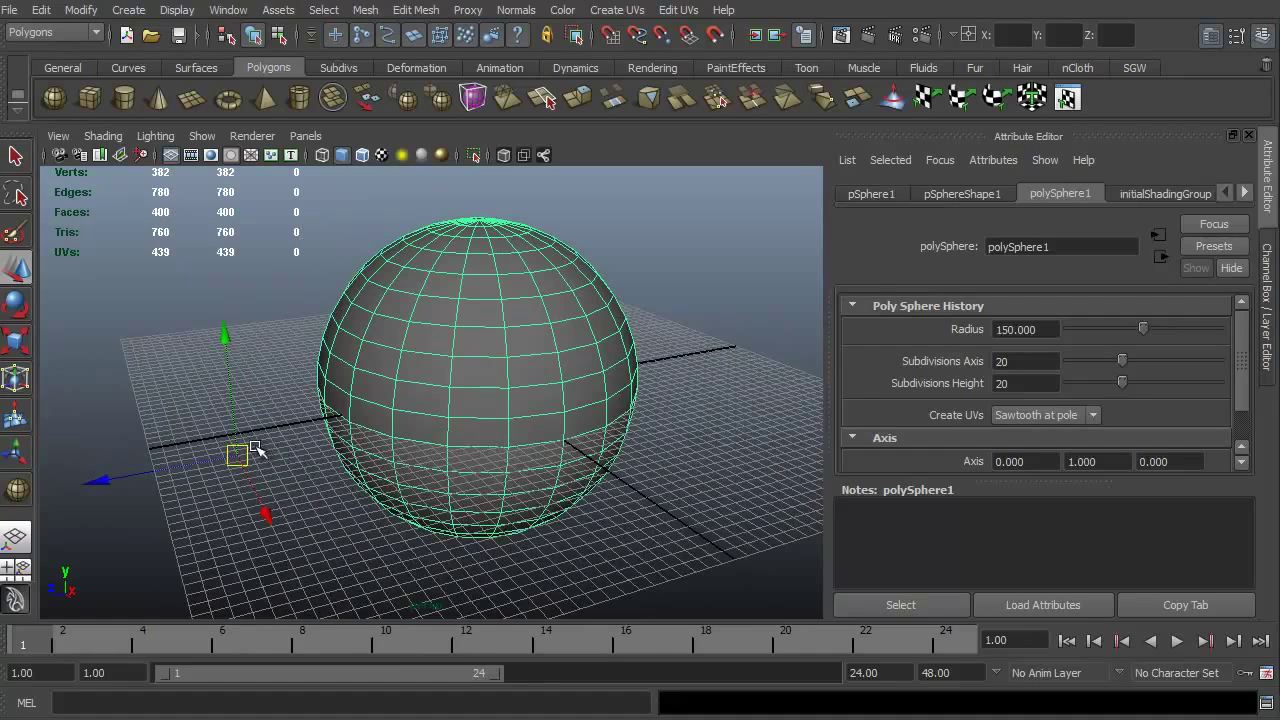
# Move the sphere's pivot from the grid to a vertex on the upper surface with point snapping, and check its placement
pyautogui.press('Insert')
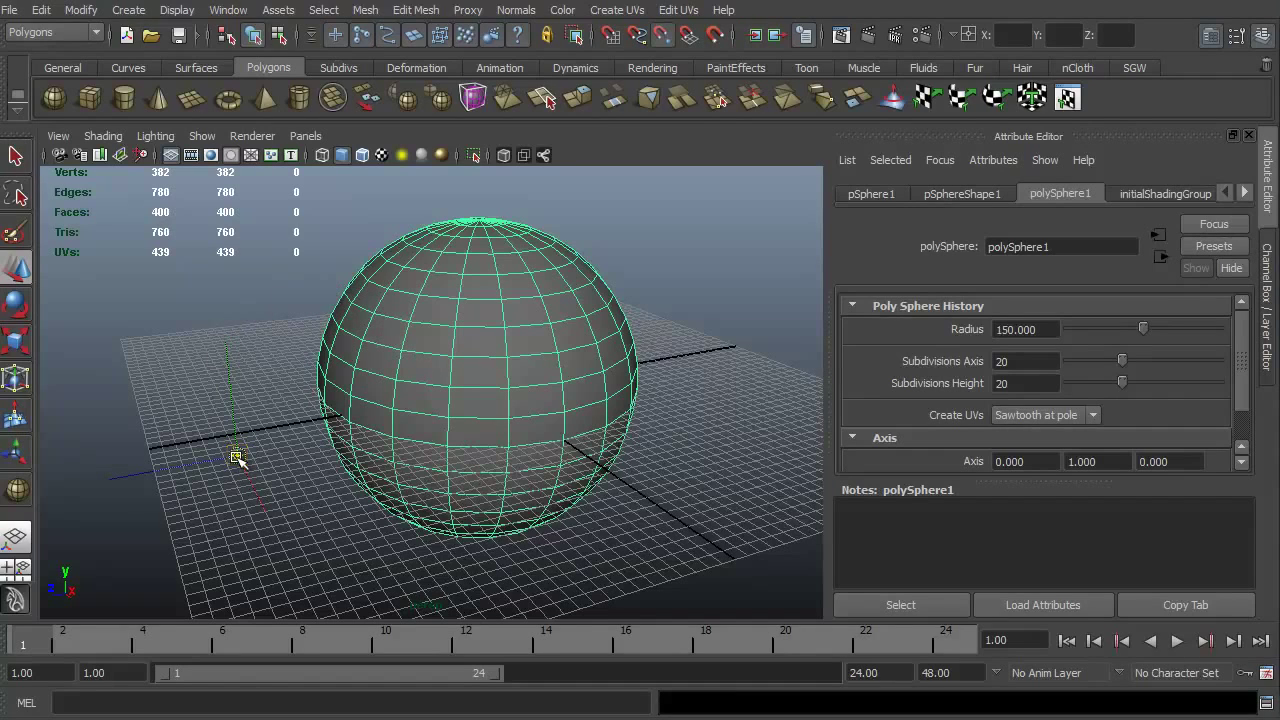
pyautogui.moveTo(237, 456)
pyautogui.mouseDown()
pyautogui.moveTo(414, 337)
pyautogui.moveTo(430, 273)
pyautogui.mouseUp()
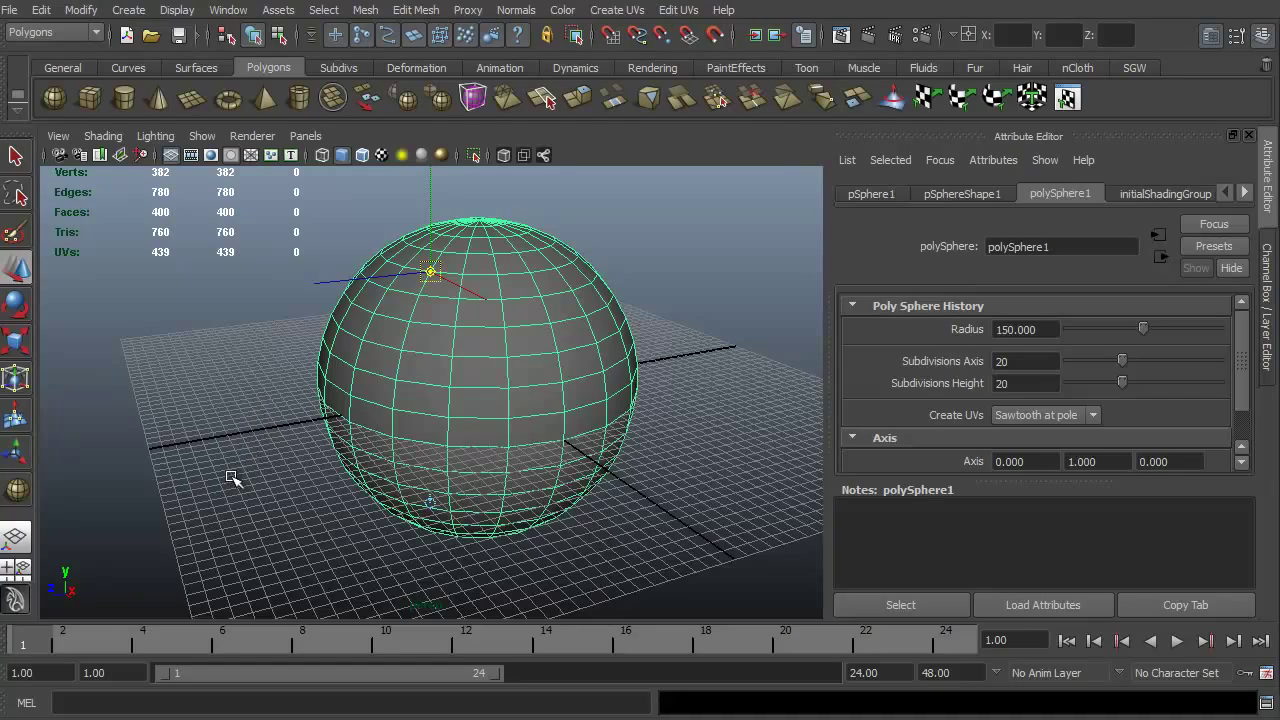
pyautogui.keyDown('alt'); pyautogui.moveTo(278, 528); pyautogui.dragTo(507, 530); pyautogui.keyUp('alt')
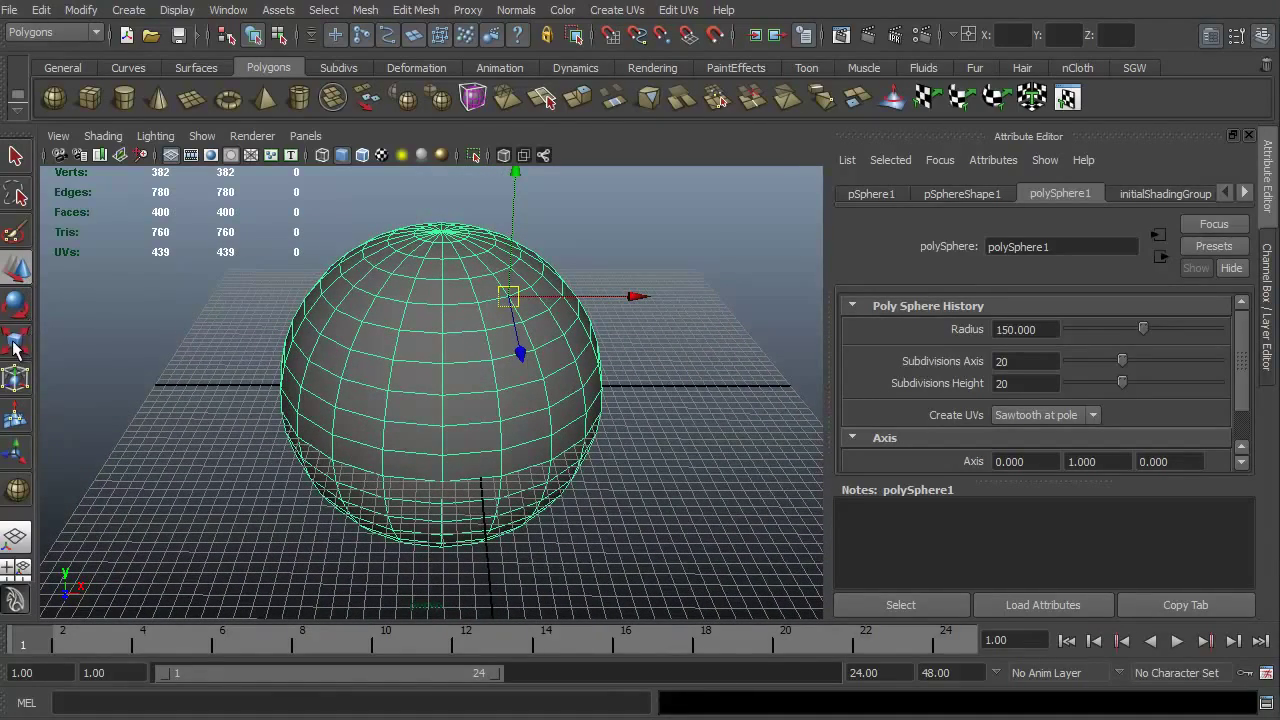
pyautogui.keyDown('alt'); pyautogui.moveTo(380, 551); pyautogui.dragTo(345, 500); pyautogui.keyUp('alt')
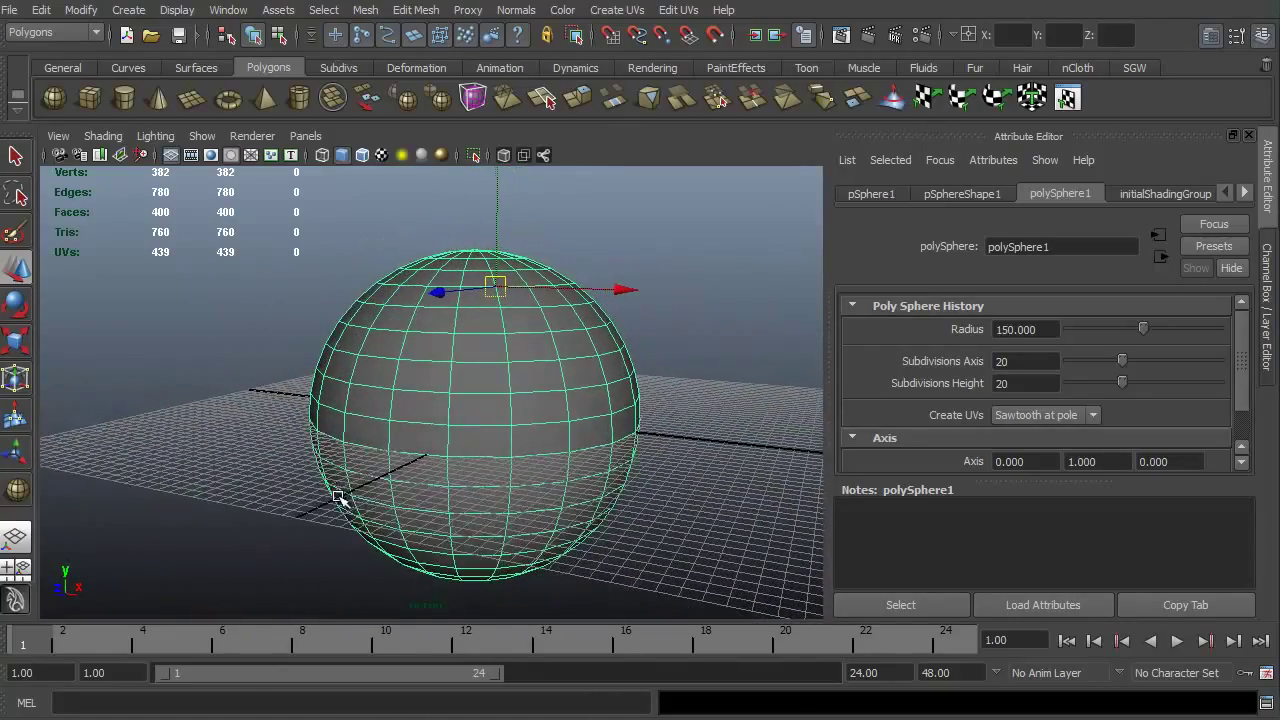
pyautogui.keyDown('alt'); pyautogui.moveTo(470, 504); pyautogui.dragTo(443, 480); pyautogui.keyUp('alt')
pyautogui.keyDown('alt'); pyautogui.moveTo(274, 449); pyautogui.dragTo(253, 456); pyautogui.keyUp('alt')
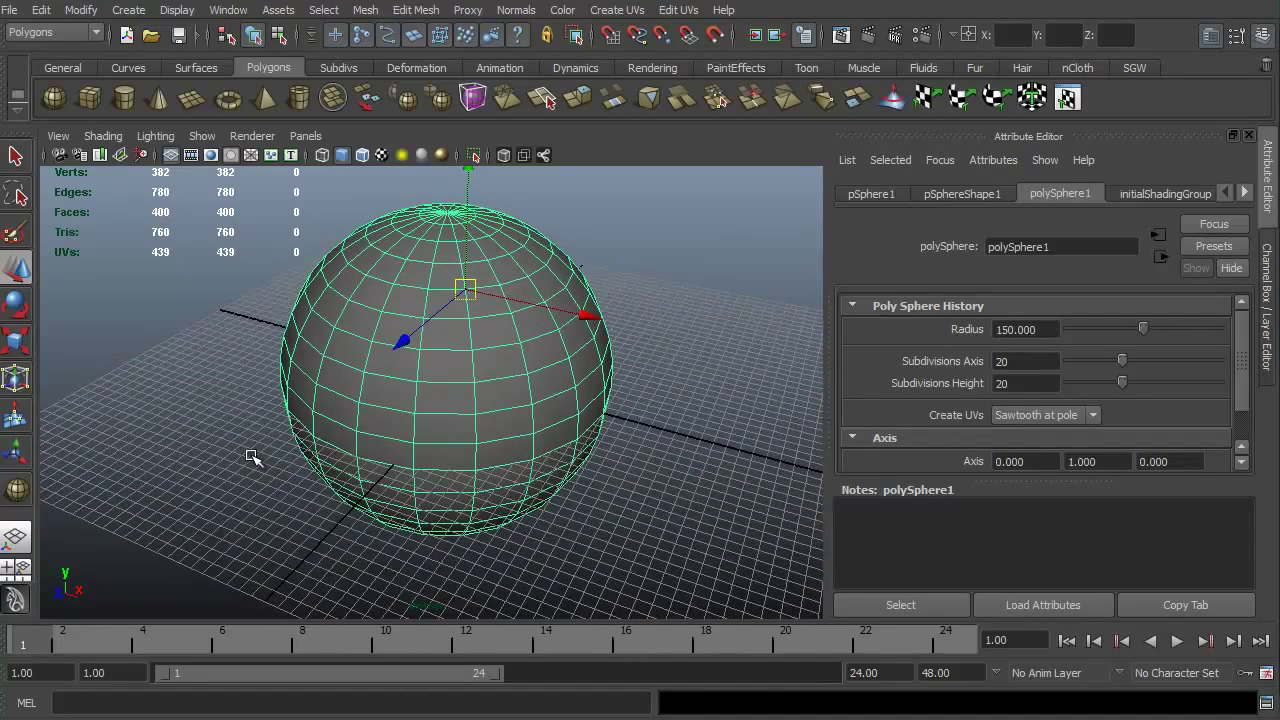